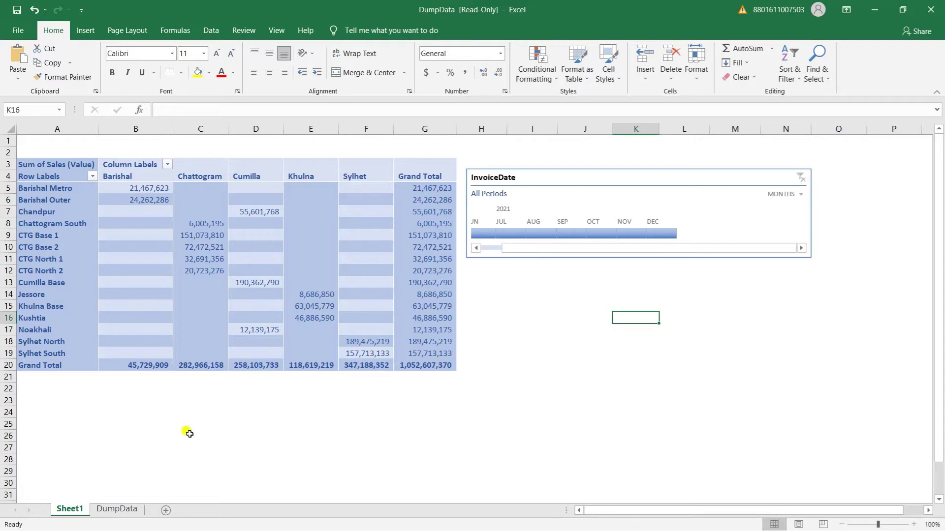
On the DumpData sheet, select the entire sales table from Region through Sales (UnitCase).
click(117, 509)
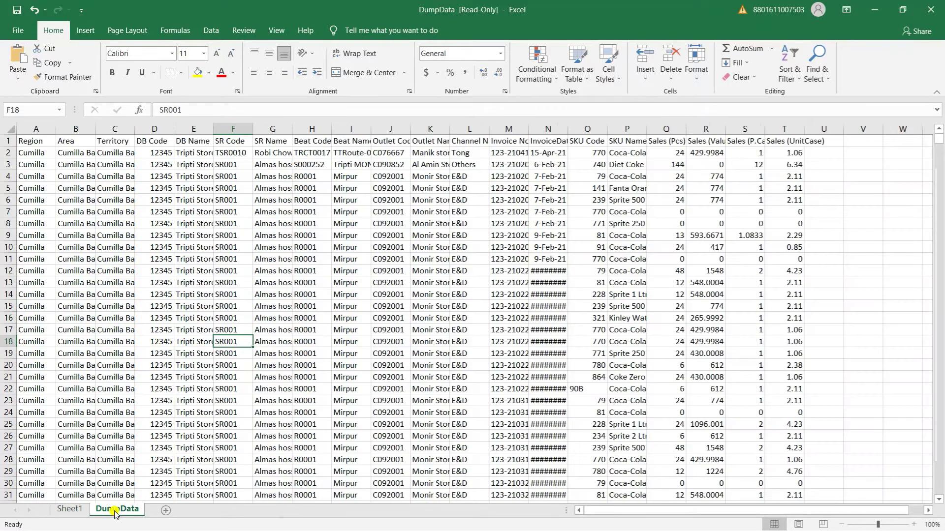
click(278, 280)
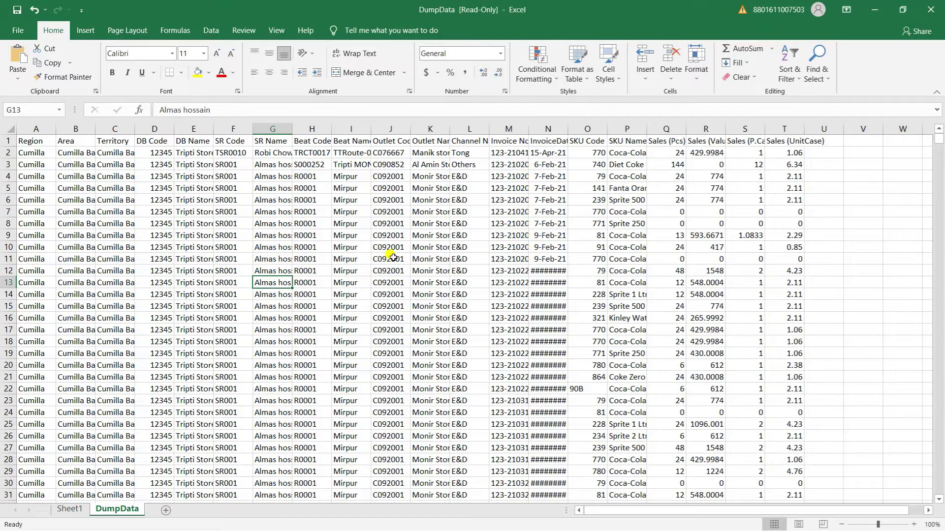
key(ctrl+a)
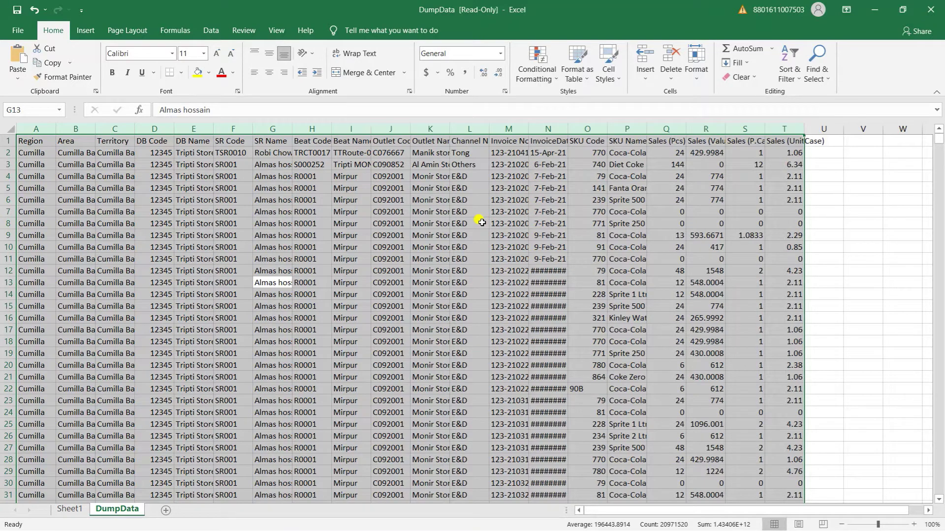
Create a pivot table on a new sheet with Area in rows, Region in columns, summing Sales (Value).
click(86, 32)
click(23, 59)
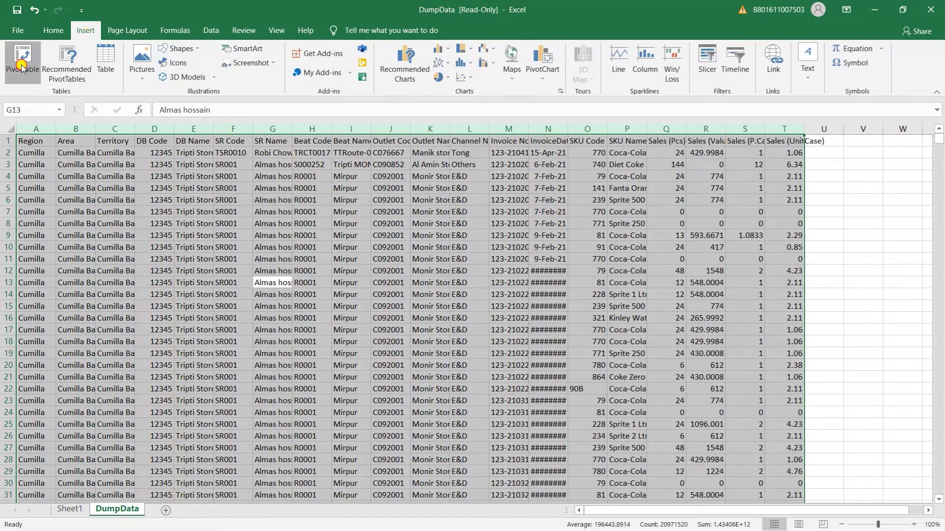
click(606, 335)
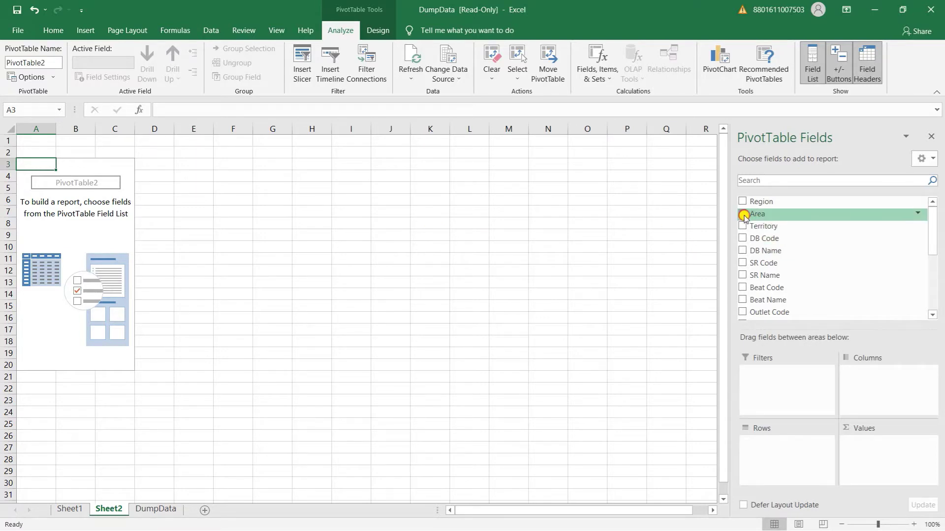
drag(743, 215, 778, 440)
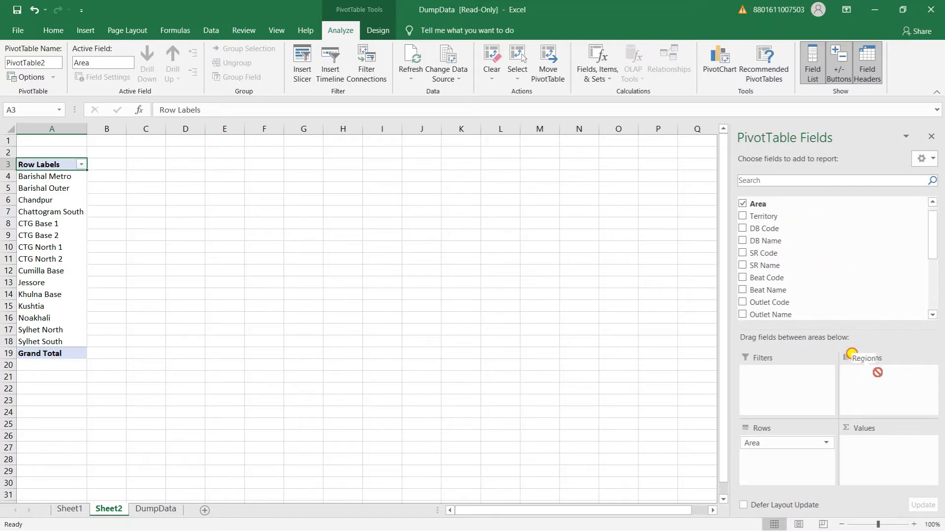
drag(762, 207, 872, 381)
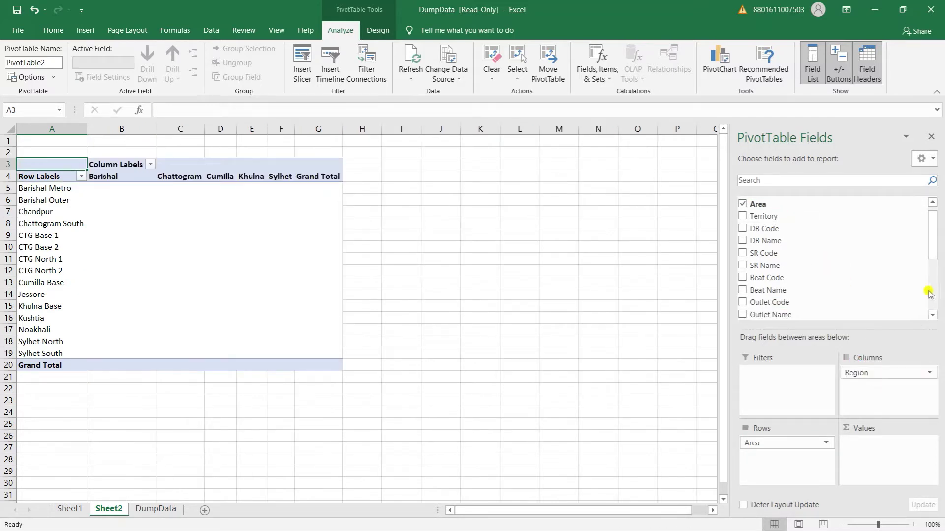
drag(934, 244, 932, 293)
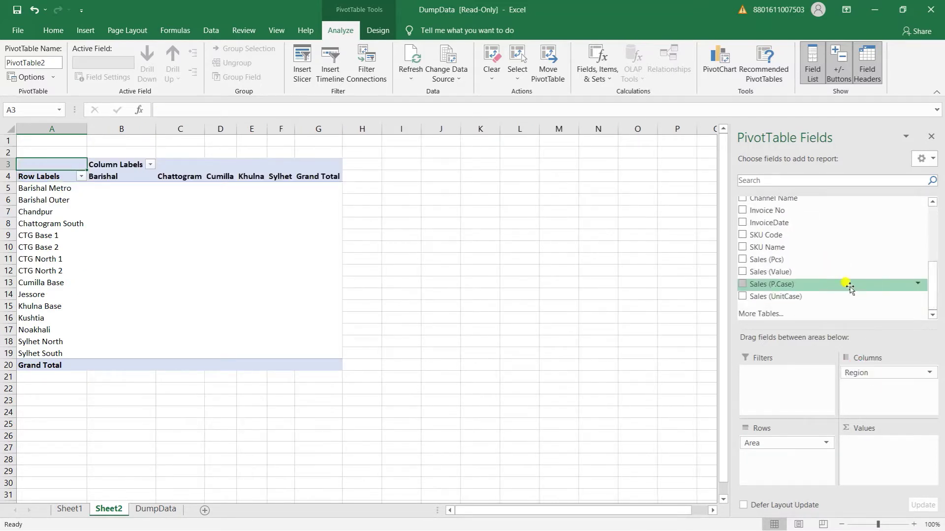
mouse_move(788, 284)
mouse_down()
mouse_move(816, 282)
mouse_move(889, 454)
mouse_up()
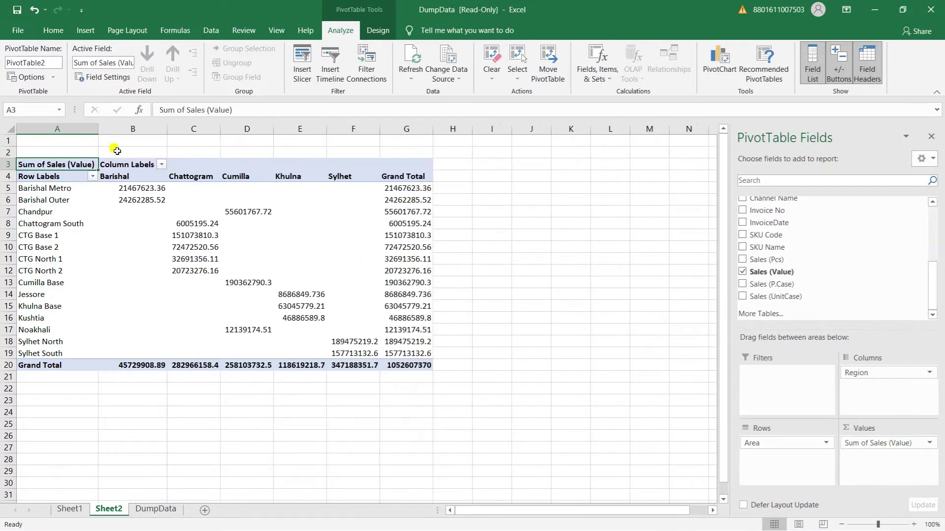
Format the pivot value columns B–G with thousands separators and no decimal places.
drag(116, 128, 409, 157)
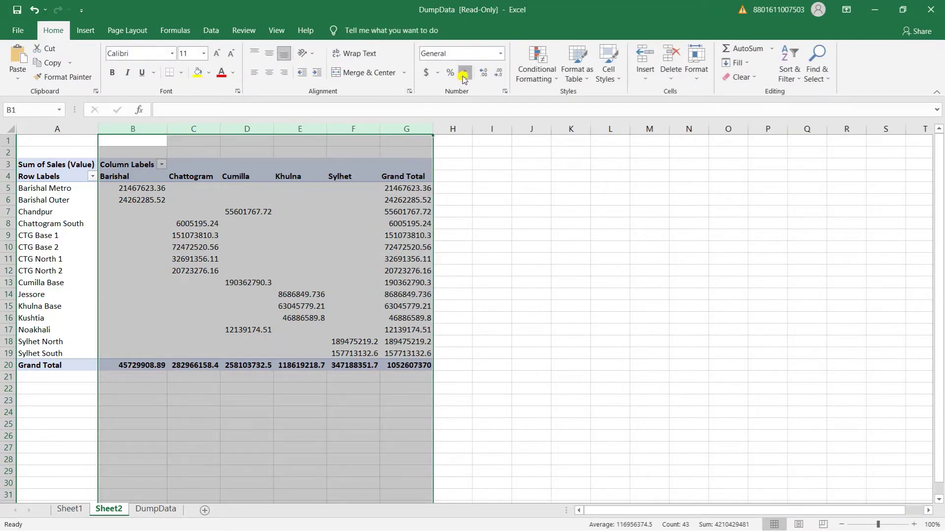
click(464, 74)
click(498, 74)
click(497, 74)
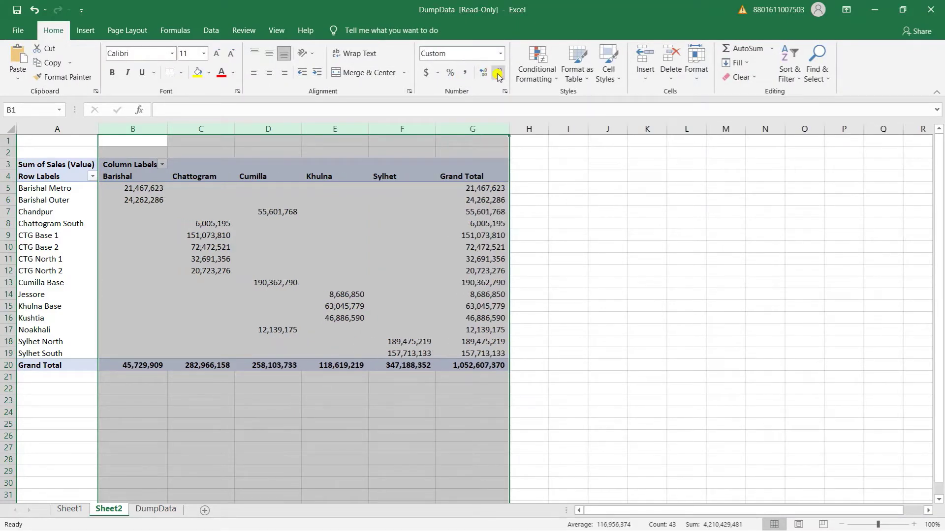
click(307, 235)
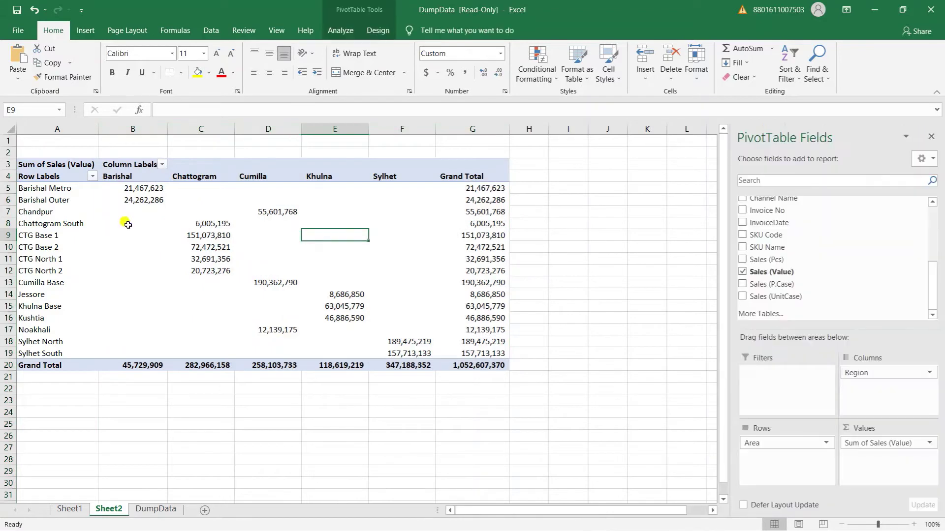
click(339, 30)
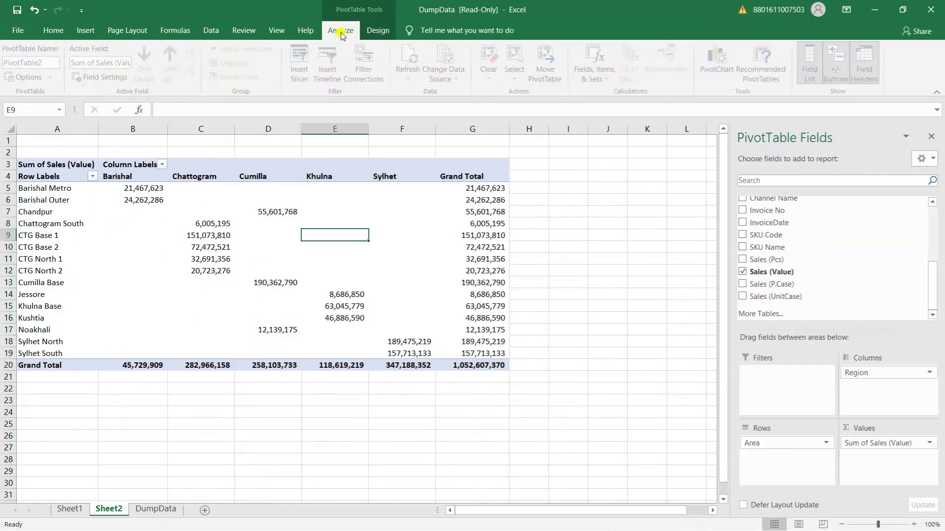
Apply a blue Medium pivot table style with Banded Rows on and Banded Columns off.
click(375, 31)
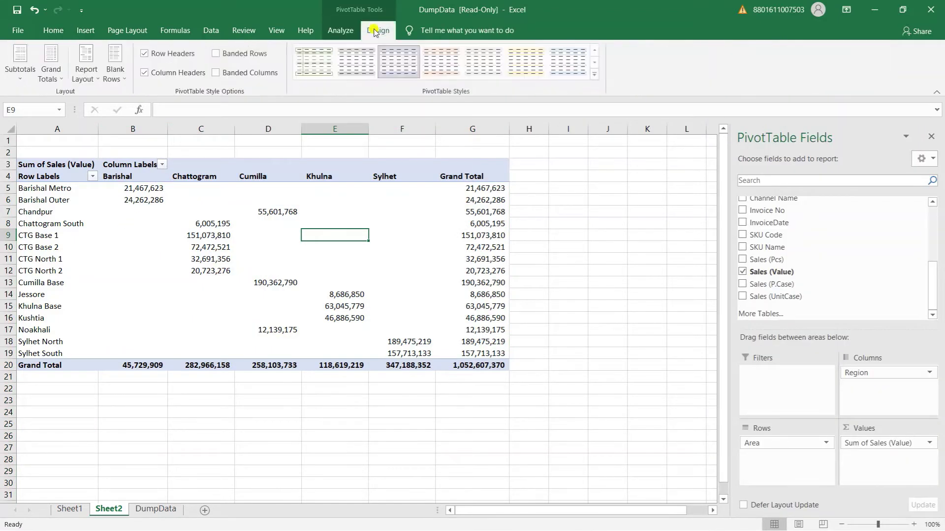
click(596, 77)
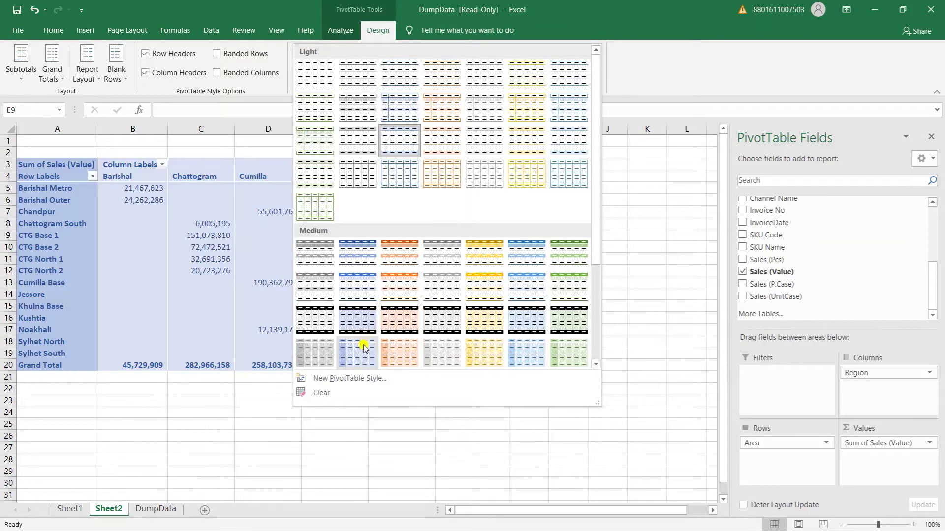
click(363, 353)
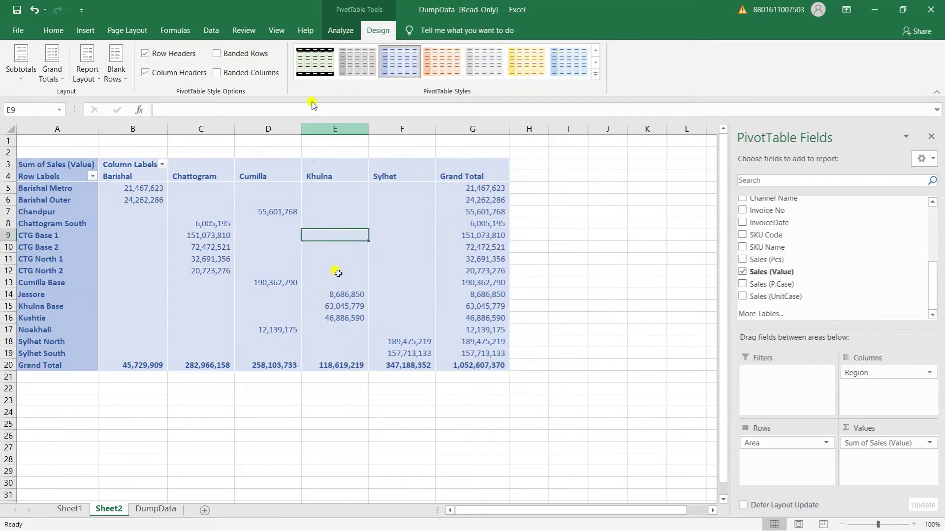
click(216, 53)
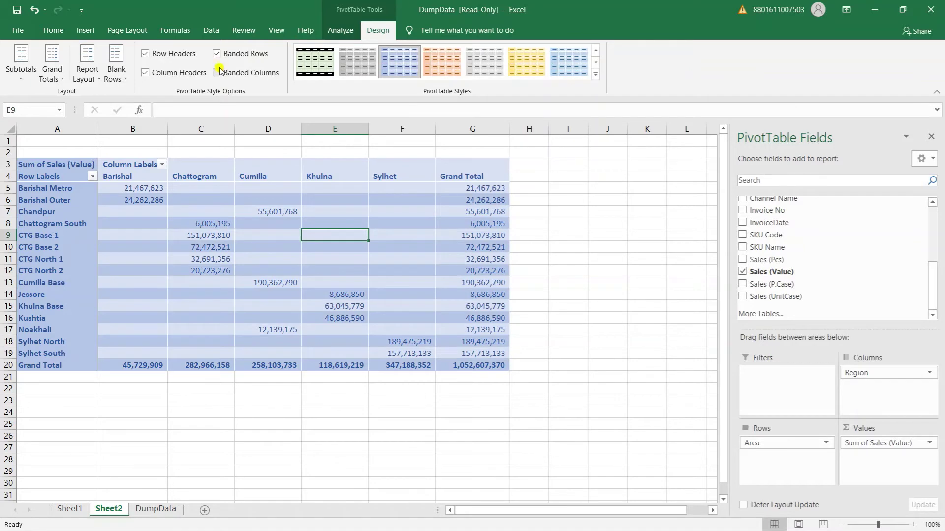
click(218, 73)
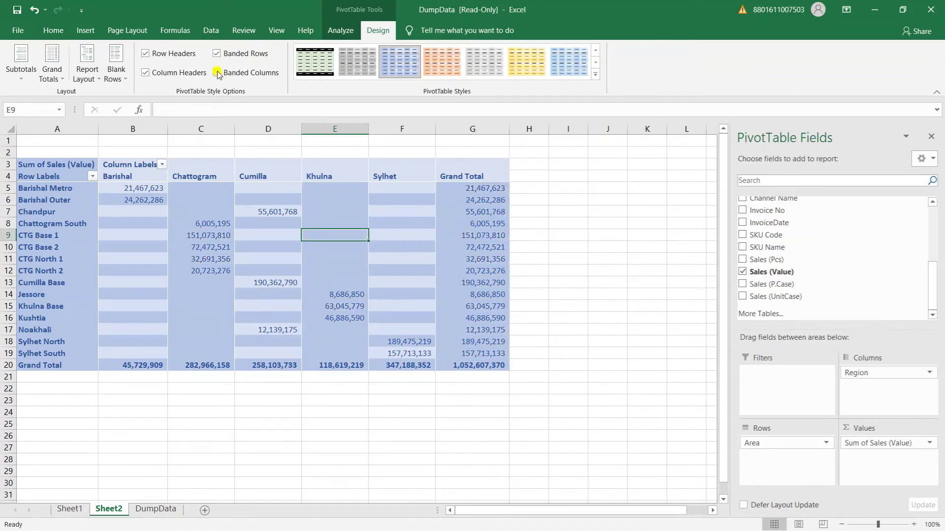
click(217, 73)
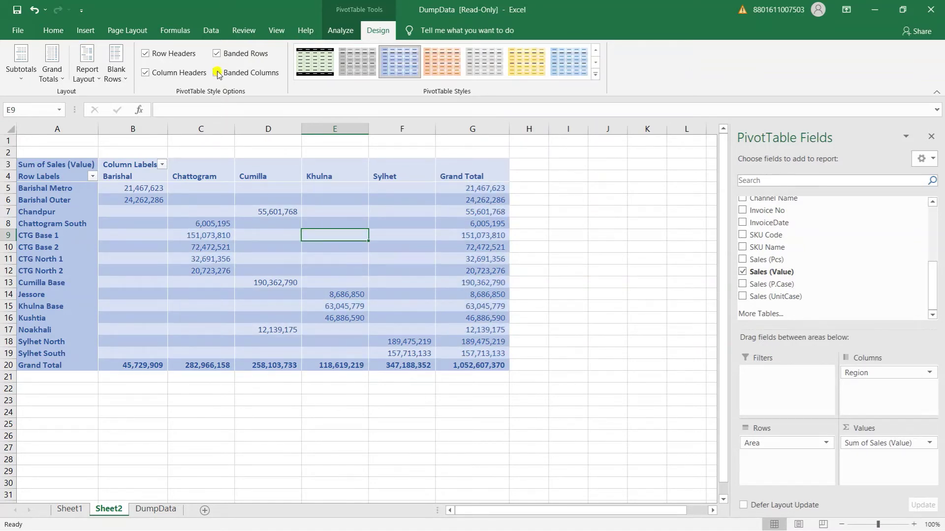
click(343, 278)
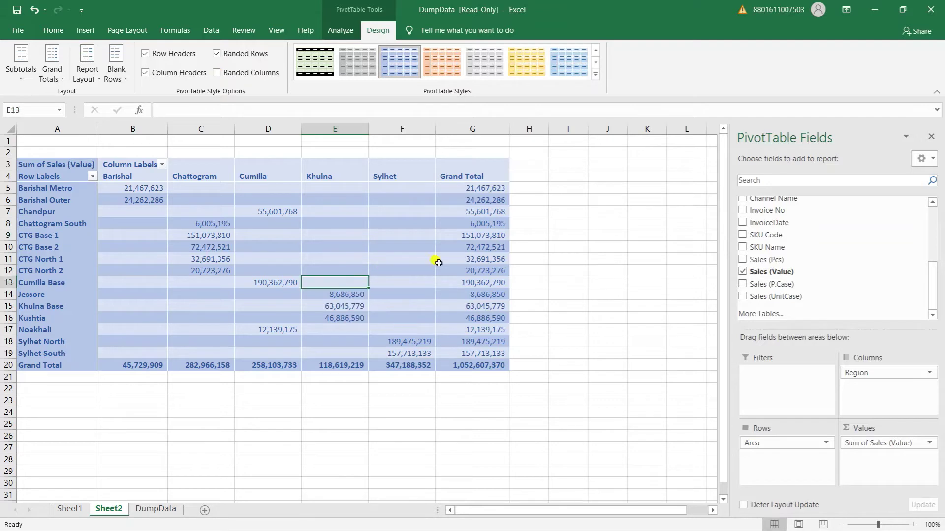
Insert a timeline on the InvoiceDate field connected to the pivot table.
click(347, 31)
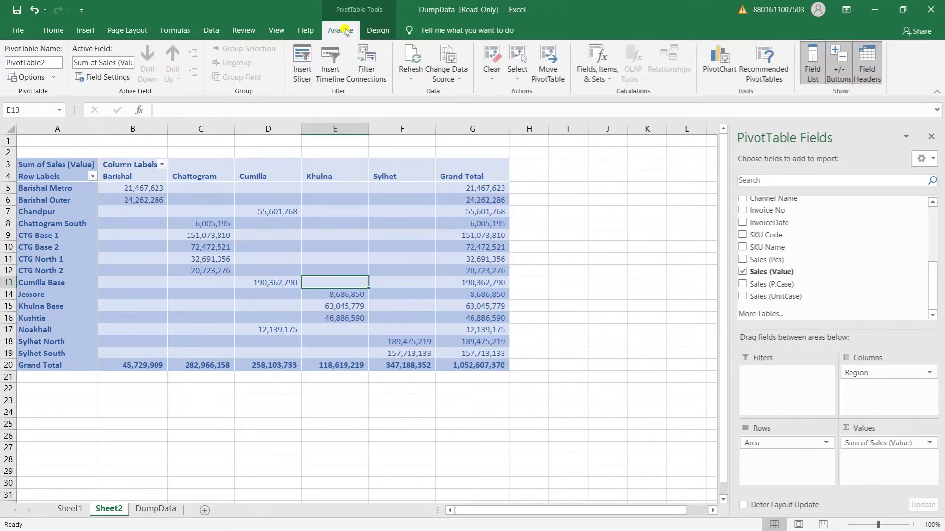
click(337, 82)
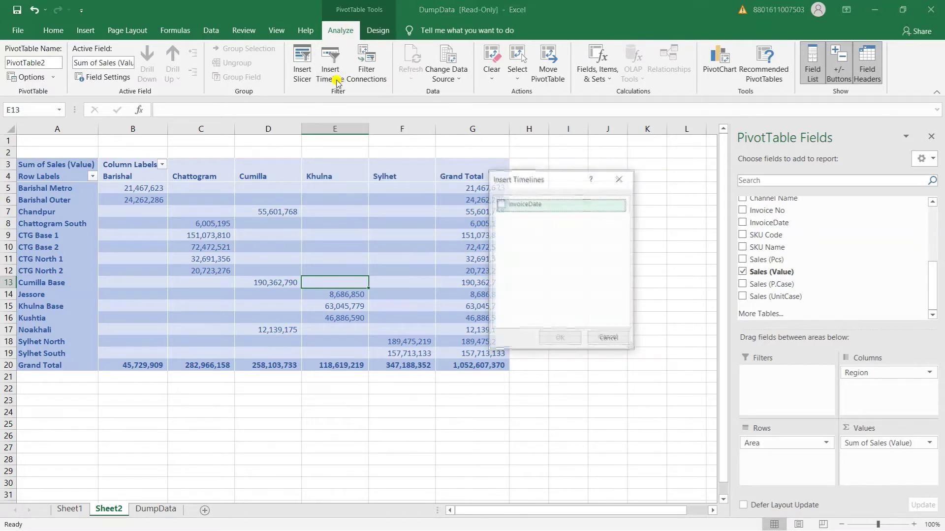
click(499, 207)
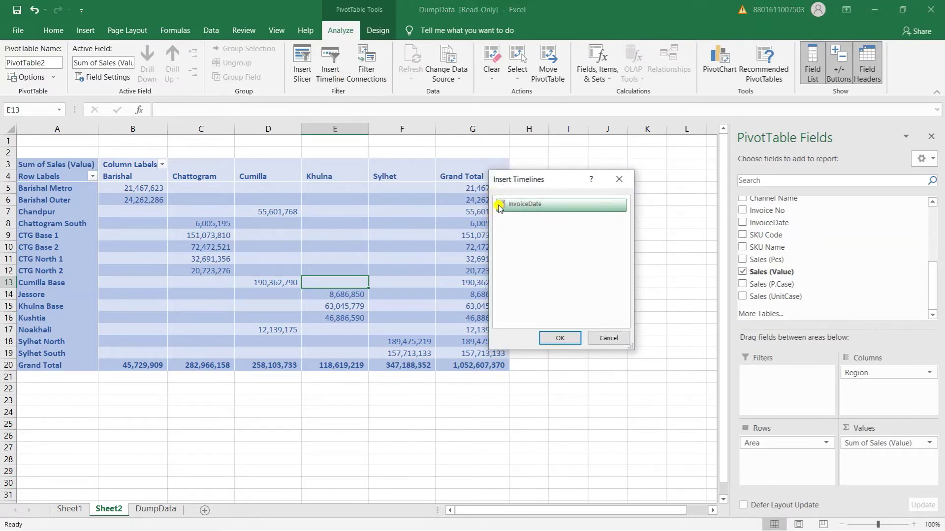
click(565, 340)
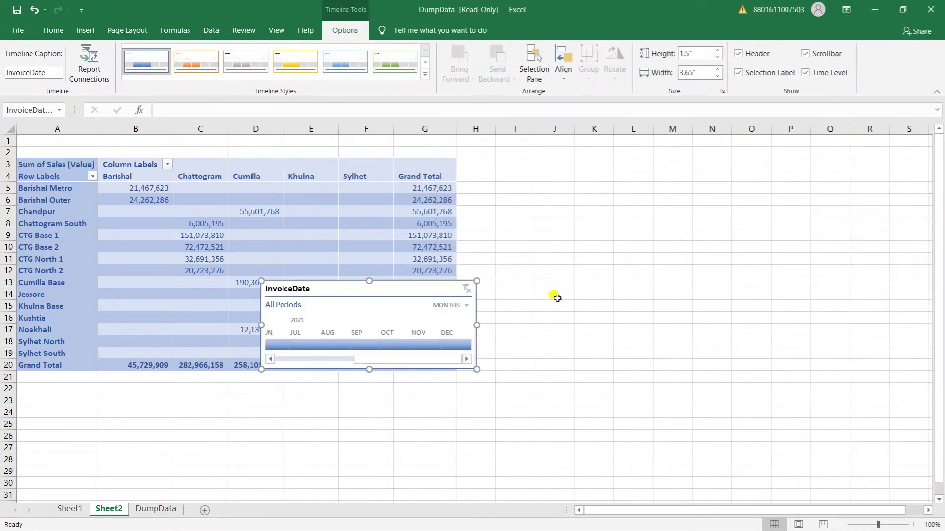
Move the timeline beside the pivot table and size it to 1.7" high by 6.98" wide.
drag(417, 296, 639, 168)
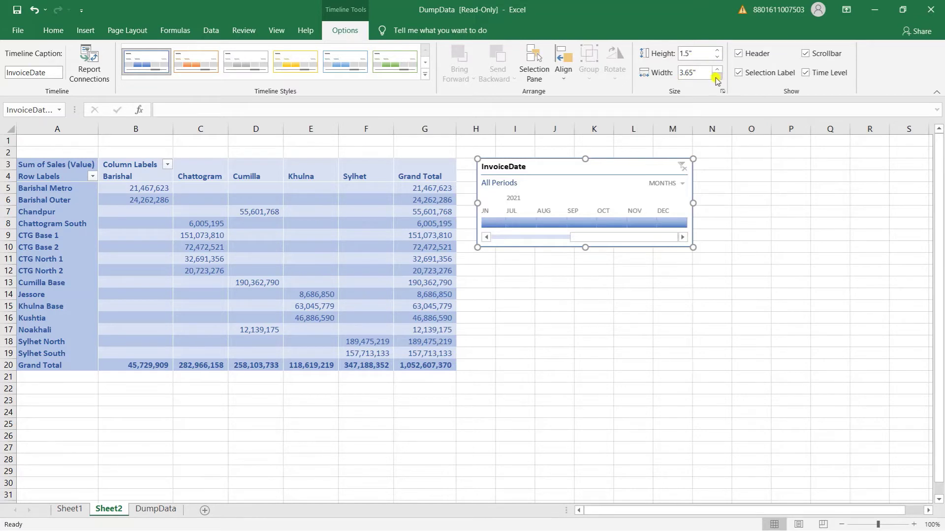
click(716, 77)
click(716, 77)
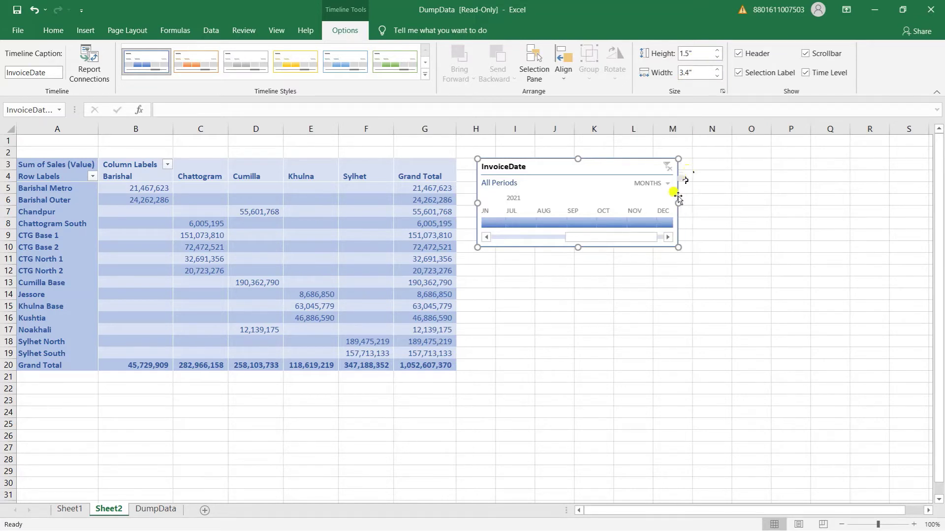
drag(678, 203, 811, 202)
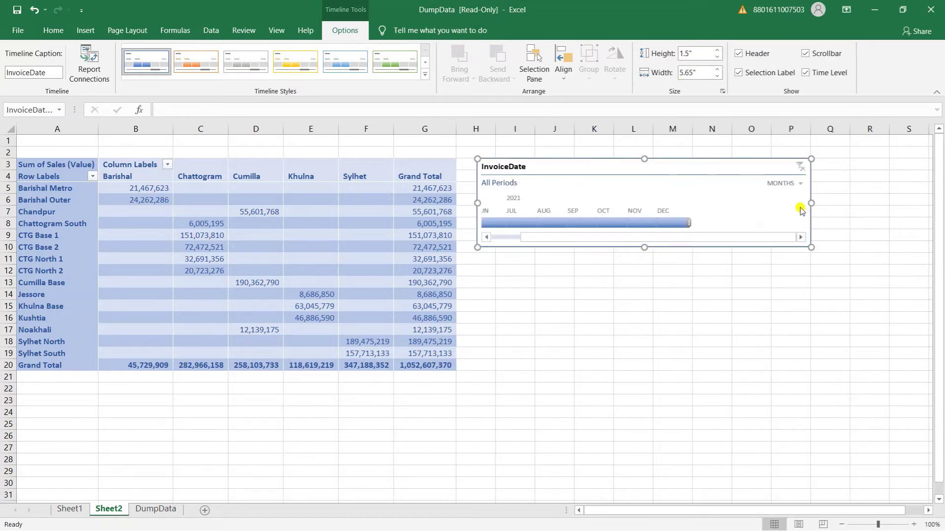
drag(644, 158, 644, 147)
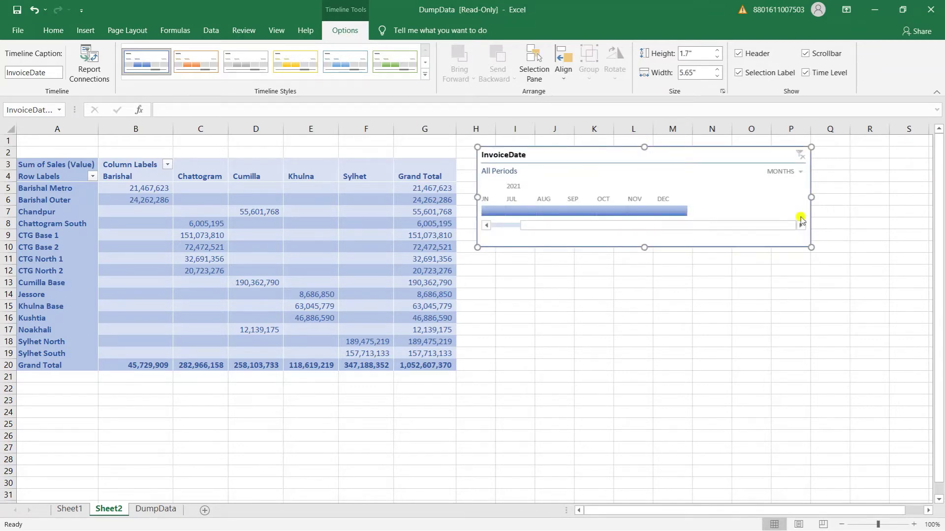
drag(810, 198, 888, 197)
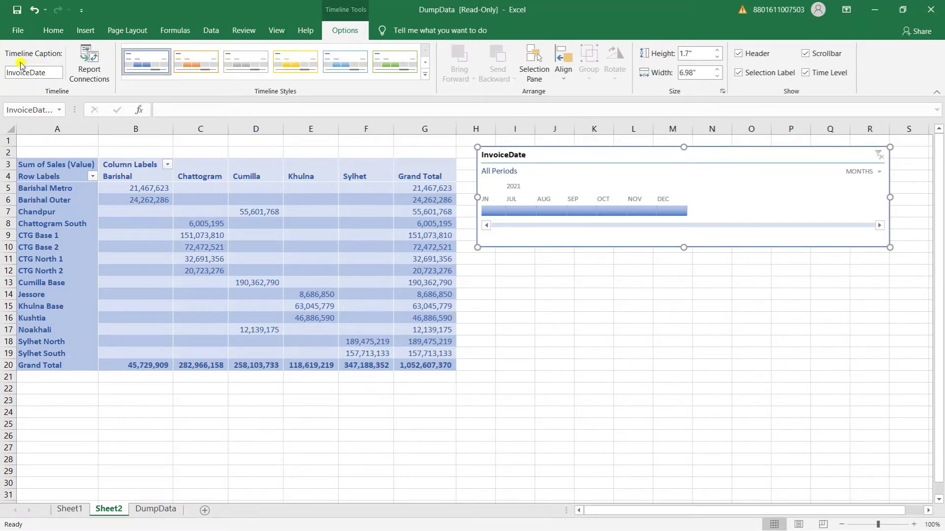
Change the timeline caption from 'InvoiceDate' to 'InvoiceValue'.
click(51, 74)
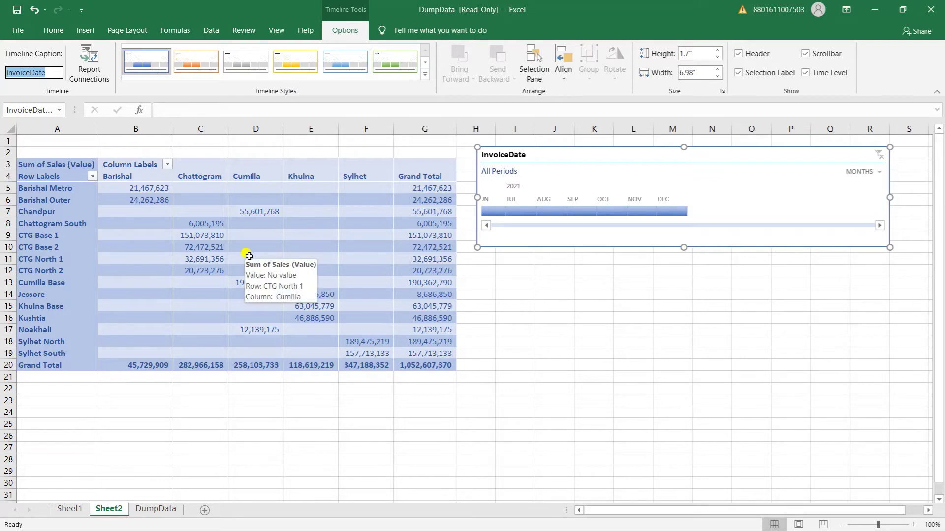
click(57, 72)
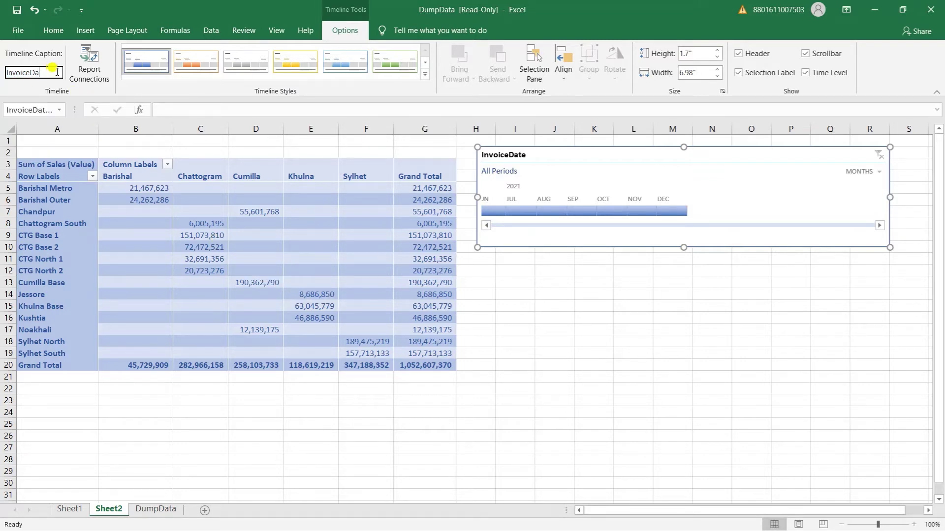
key(BackSpace)
key(BackSpace)
click(526, 294)
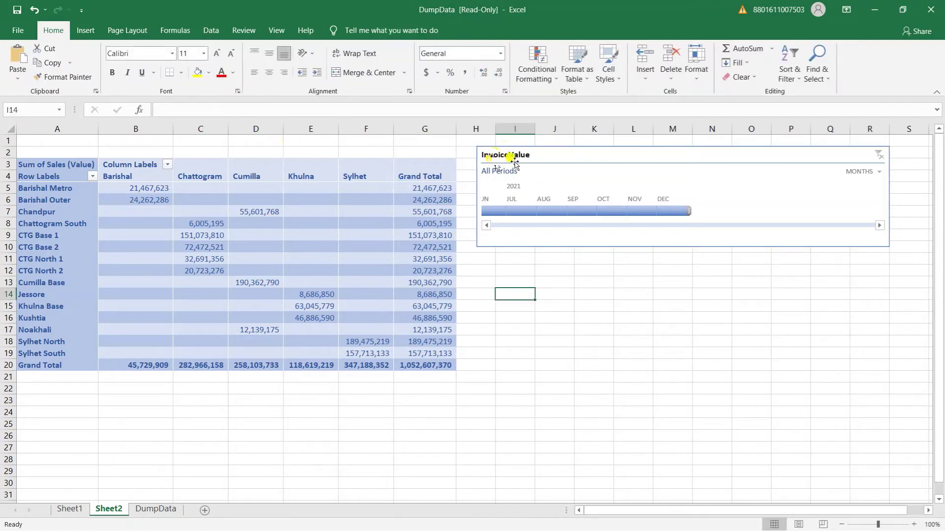
click(585, 157)
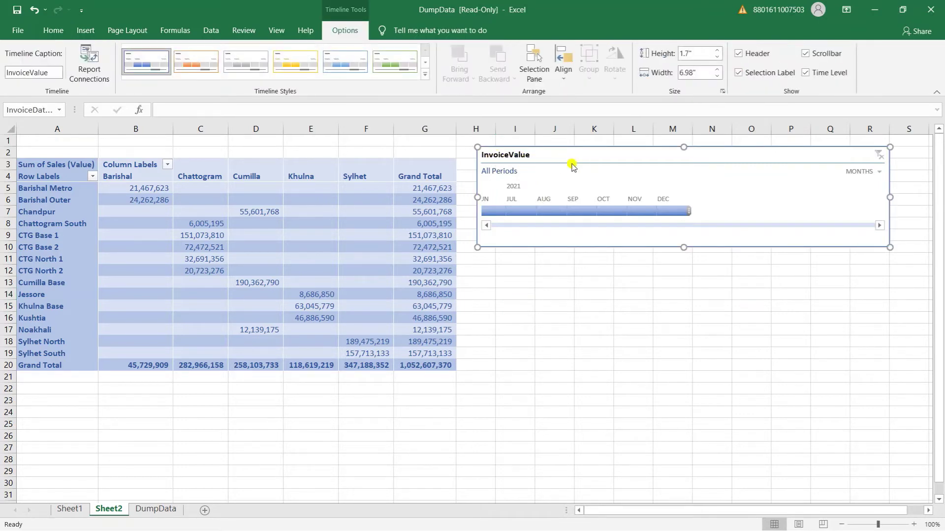
Toggle the timeline's Header, Selection Label, Scrollbar and Time Level display options off and back on.
click(738, 53)
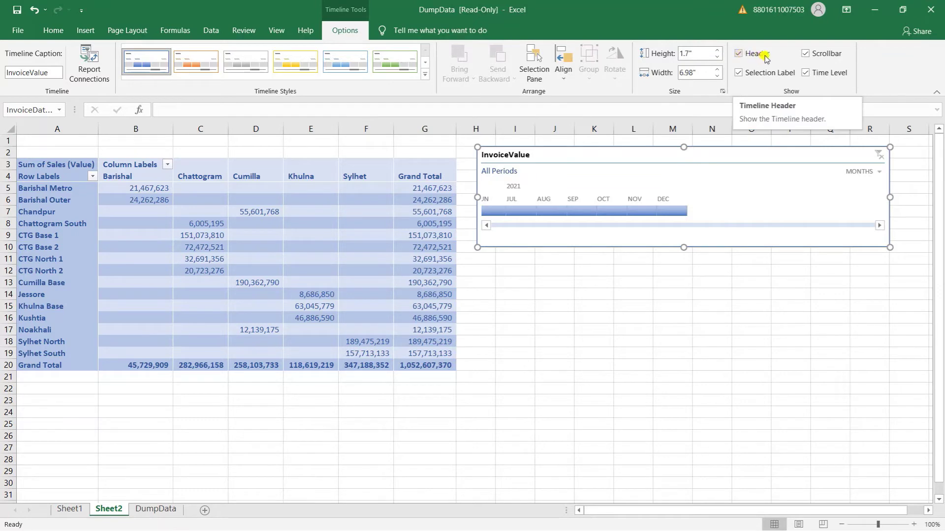
click(740, 55)
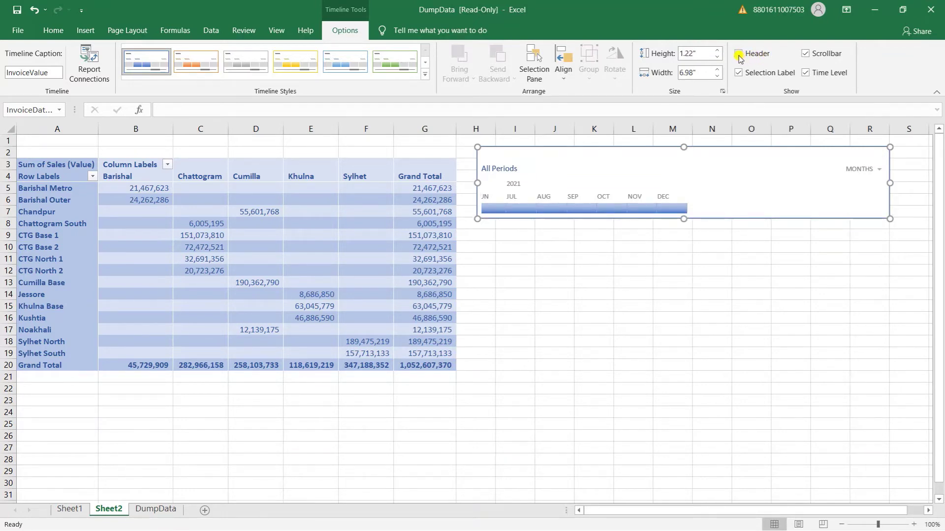
click(739, 55)
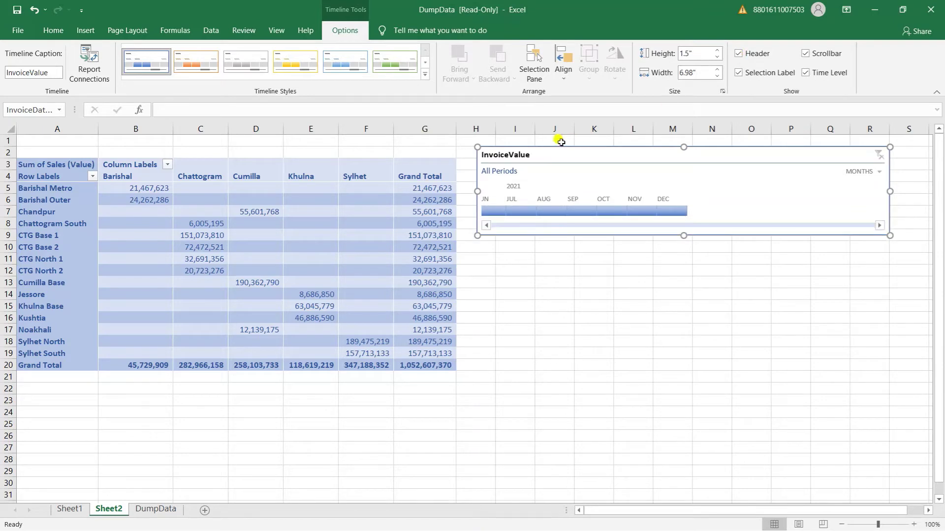
click(739, 55)
click(739, 55)
click(739, 74)
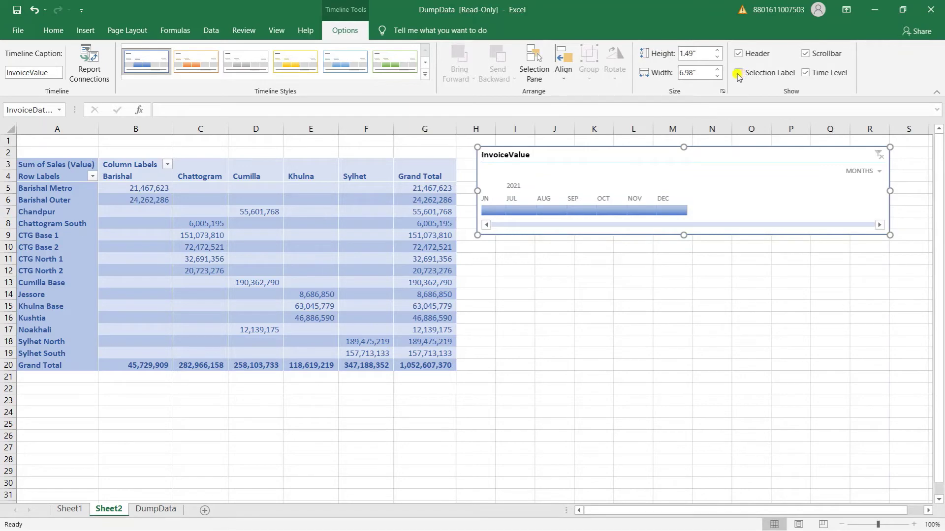
click(738, 74)
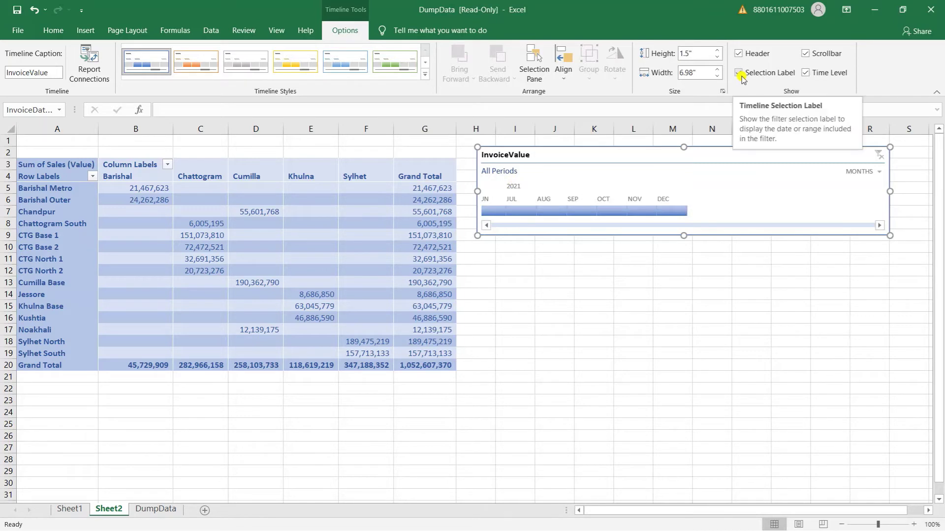
click(806, 54)
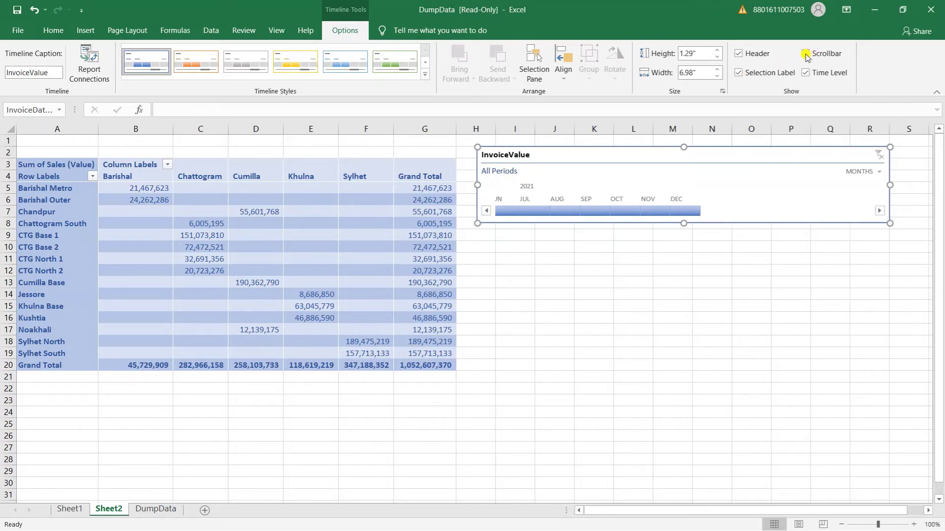
click(806, 54)
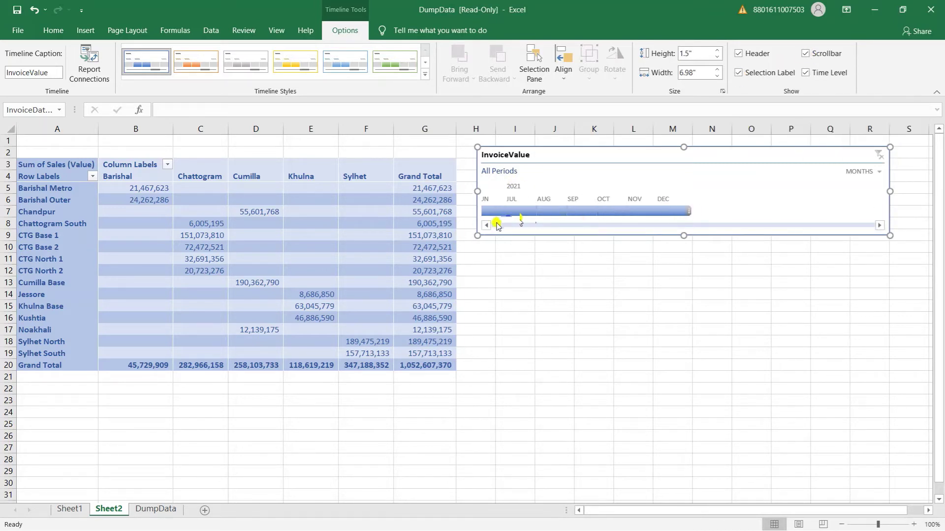
click(806, 74)
Switch the timeline to Days, then Quarters, then back to Months for Jan–Dec 2021.
click(879, 173)
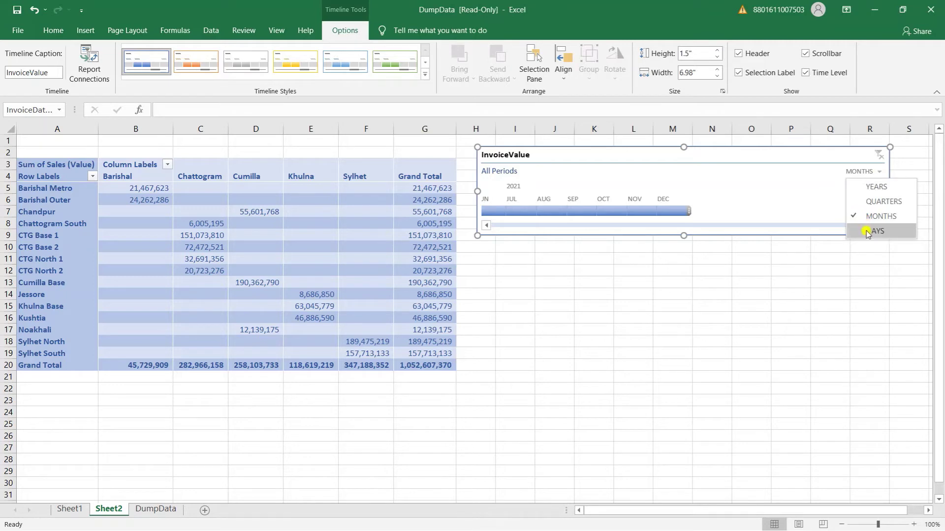
click(867, 231)
click(881, 172)
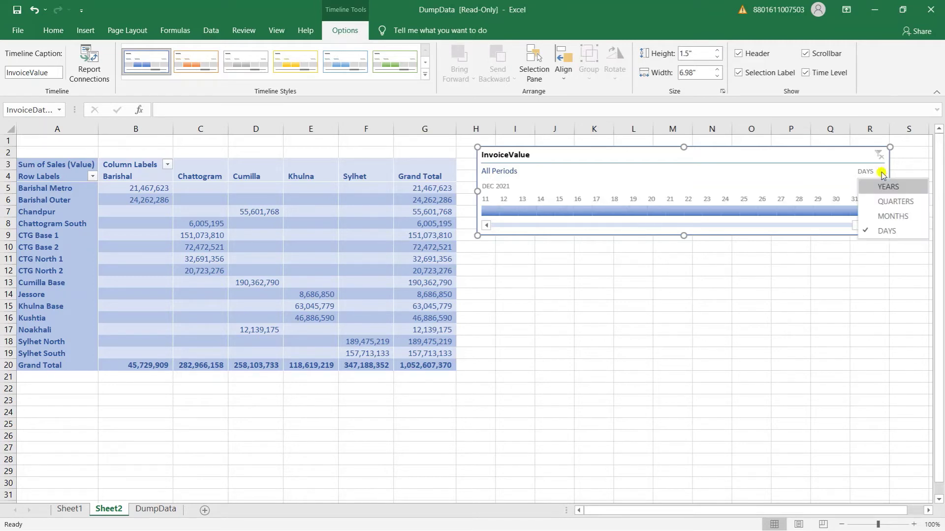
click(892, 202)
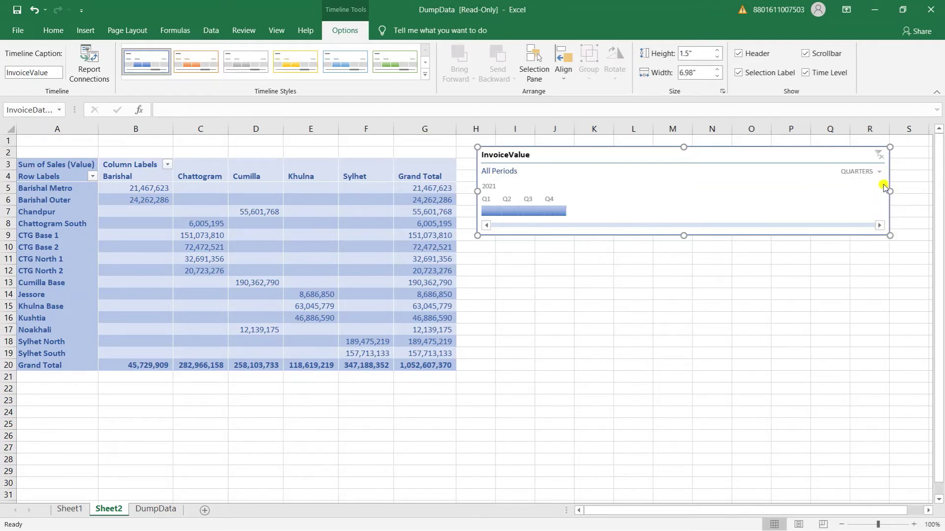
click(879, 172)
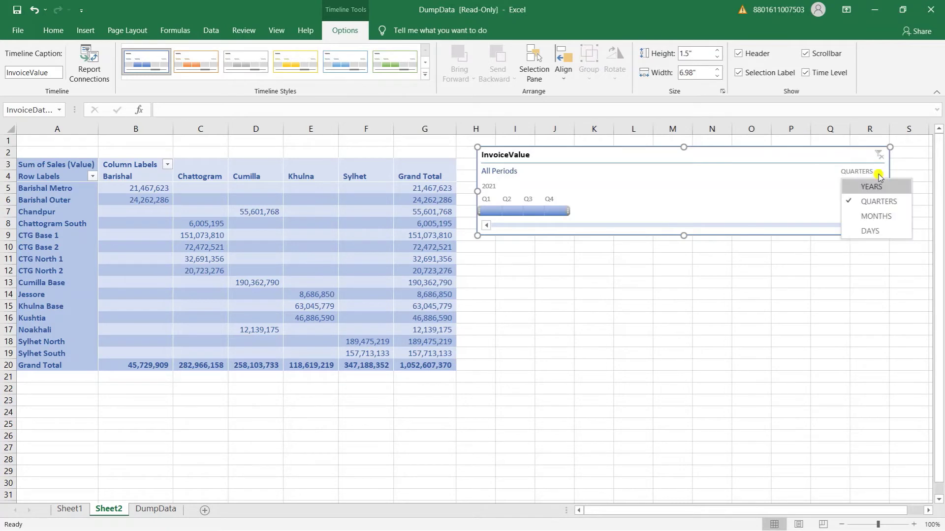
click(876, 219)
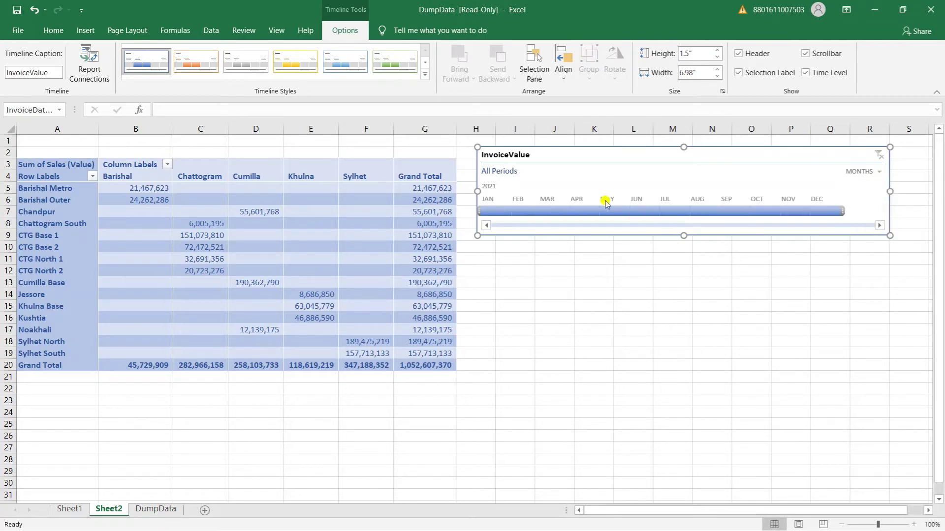
Narrow the timeline selection to January 2021 (grand total 827,446) and toggle the selection label.
mouse_move(837, 210)
drag(838, 210, 492, 211)
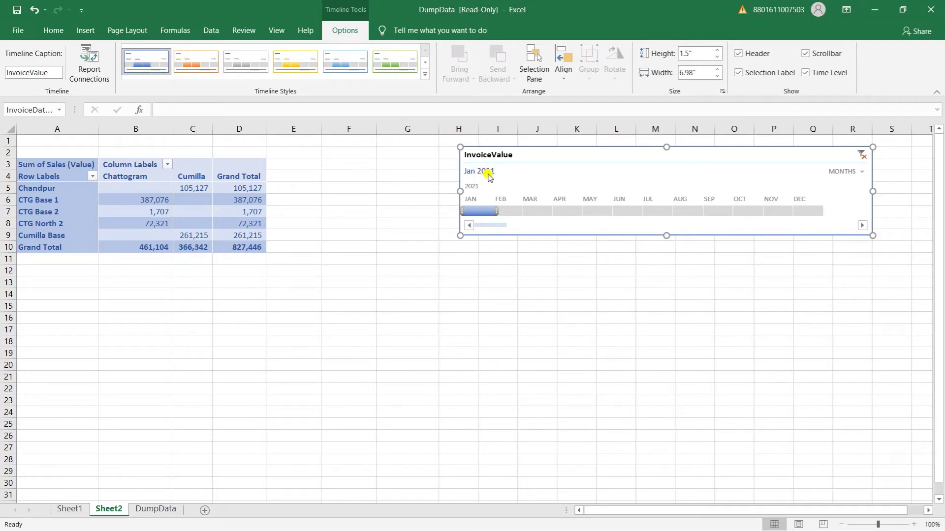
click(739, 73)
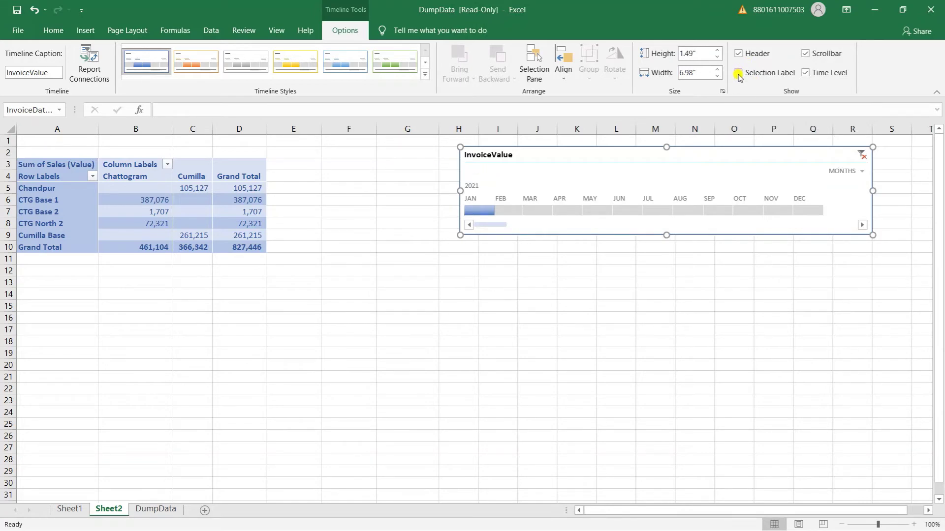
click(739, 74)
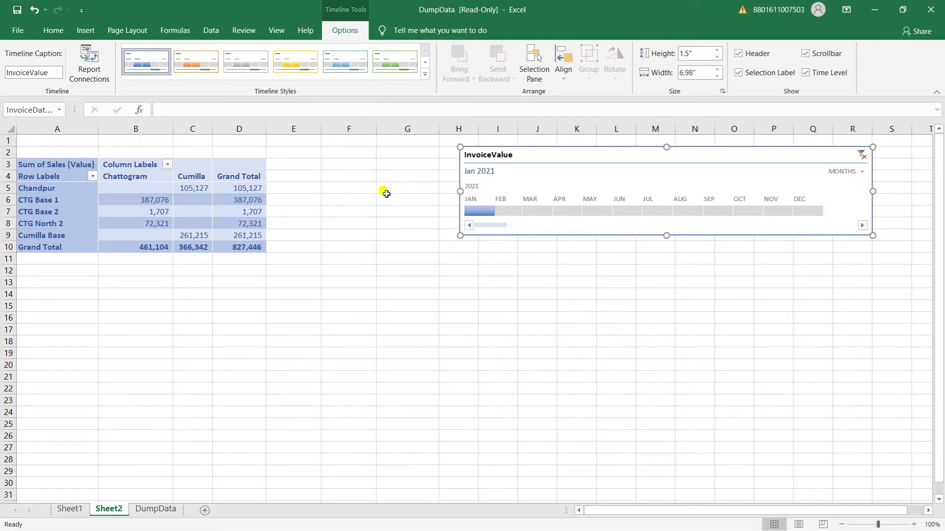
Set the timeline selection to Mar–Jun 2021, giving a grand total of 920,509,894.
drag(493, 210, 512, 210)
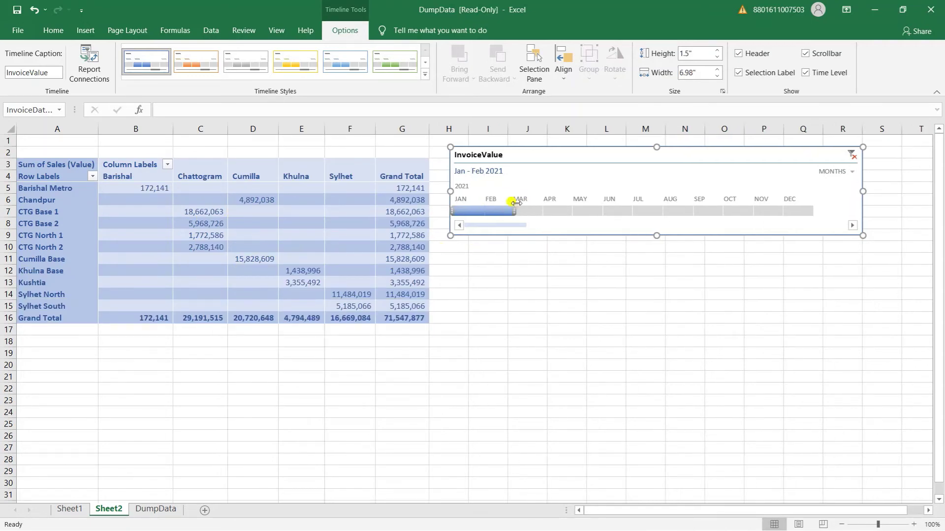
drag(512, 210, 543, 211)
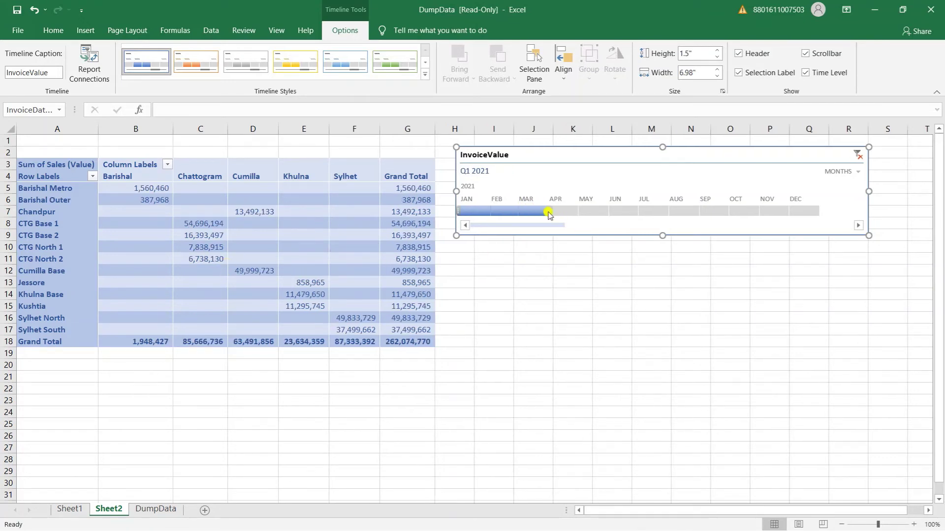
drag(547, 211, 574, 213)
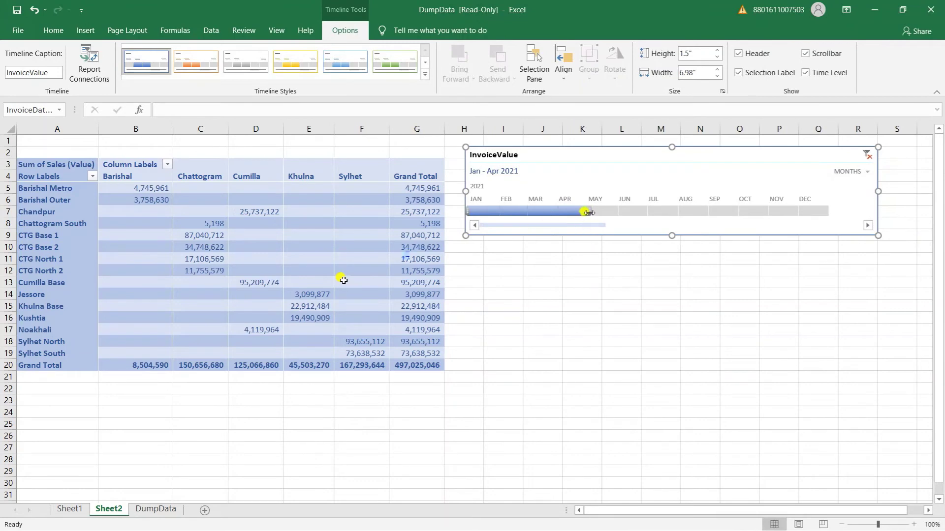
drag(585, 211, 643, 209)
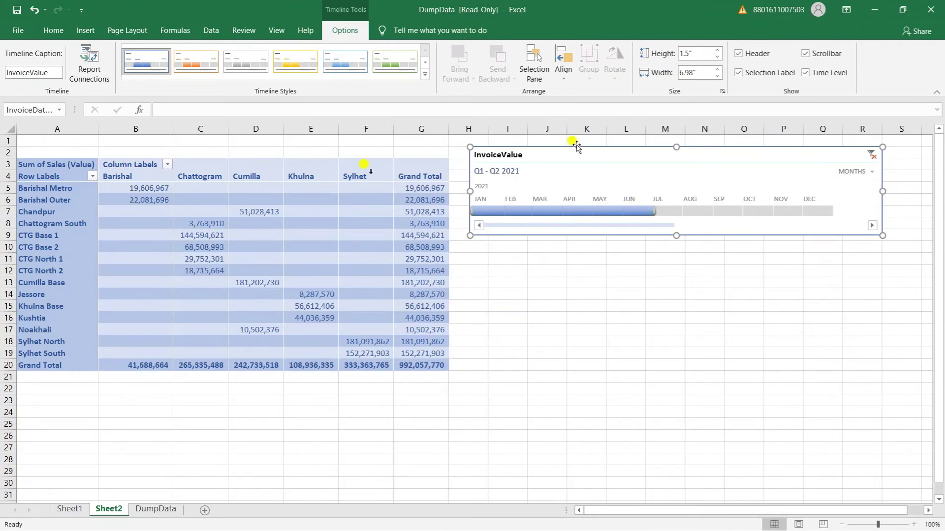
drag(585, 149, 600, 159)
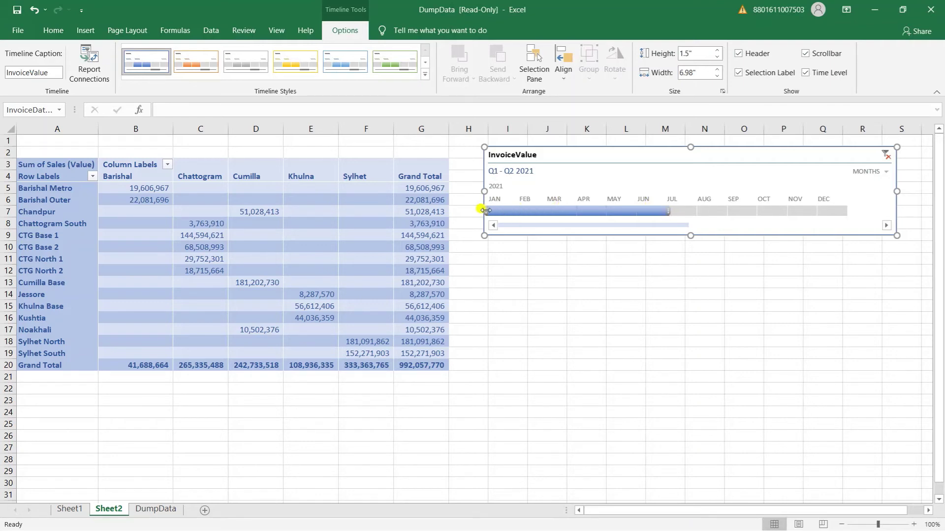
drag(486, 210, 547, 212)
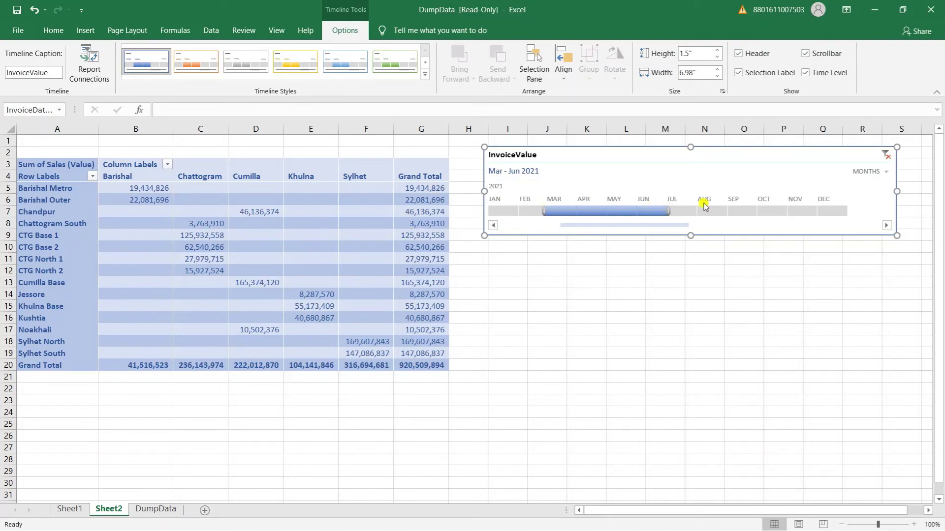
Switch the timeline to day level and extend the range's start earlier into February.
click(885, 173)
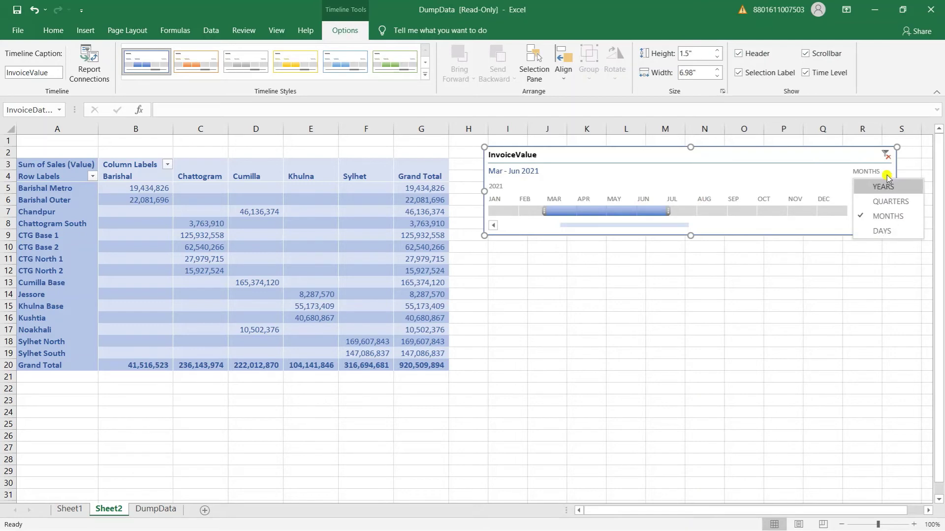
click(882, 232)
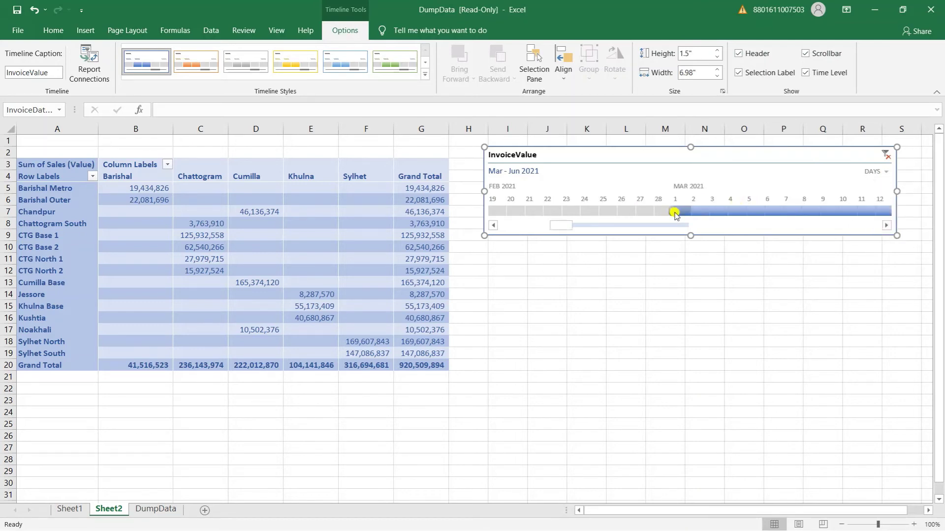
click(493, 226)
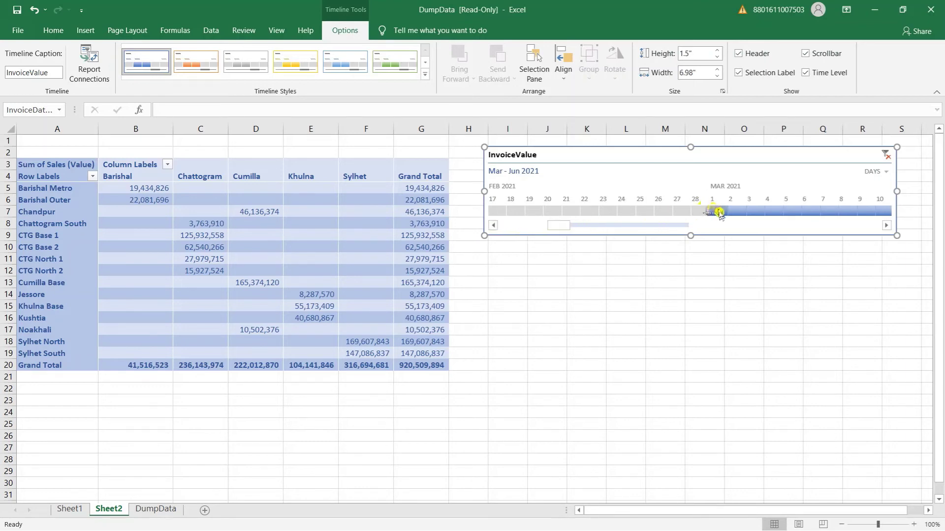
mouse_move(720, 212)
mouse_down()
mouse_move(438, 221)
mouse_move(468, 206)
mouse_move(593, 202)
mouse_up()
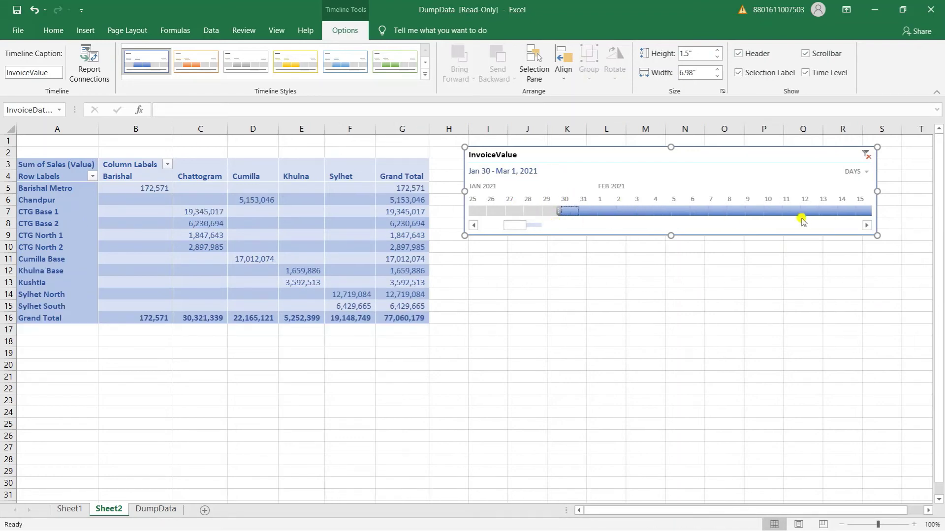
Return the timeline to month level and set the range to February–March 2021.
click(866, 225)
click(867, 225)
click(867, 225)
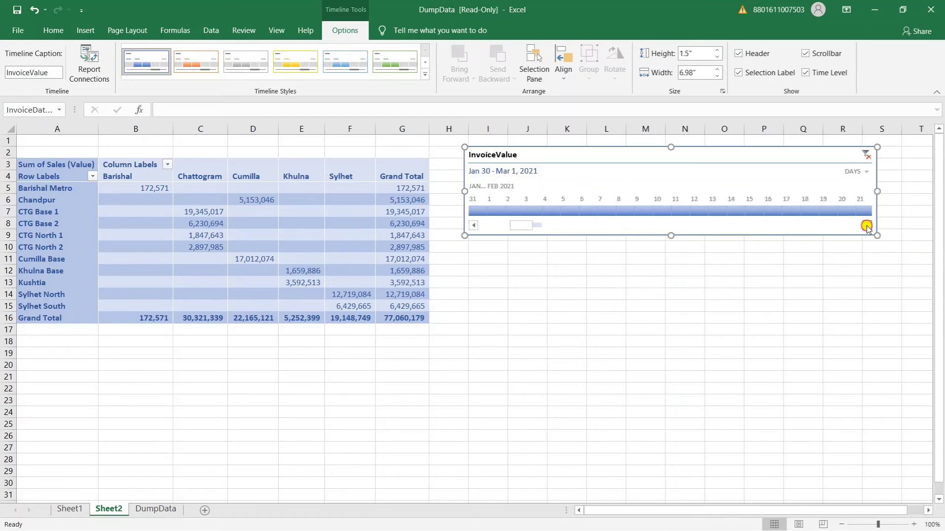
click(867, 225)
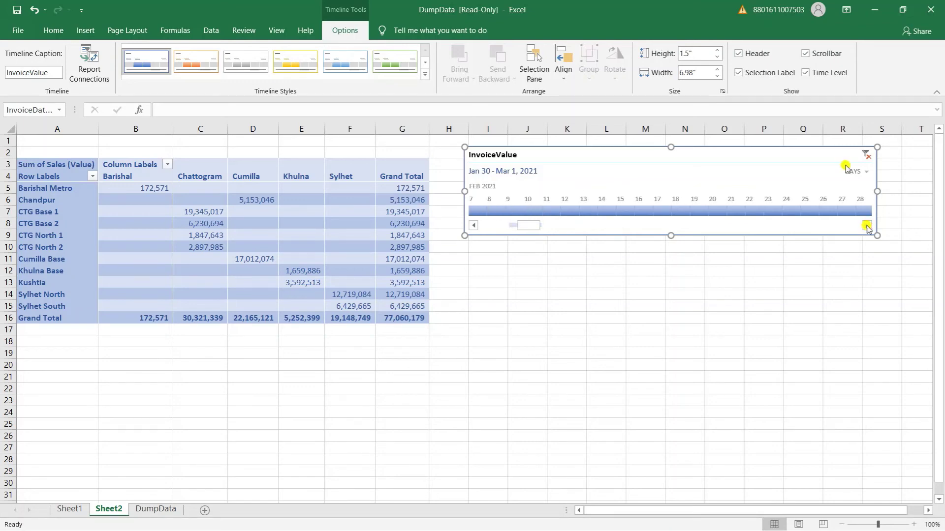
click(869, 175)
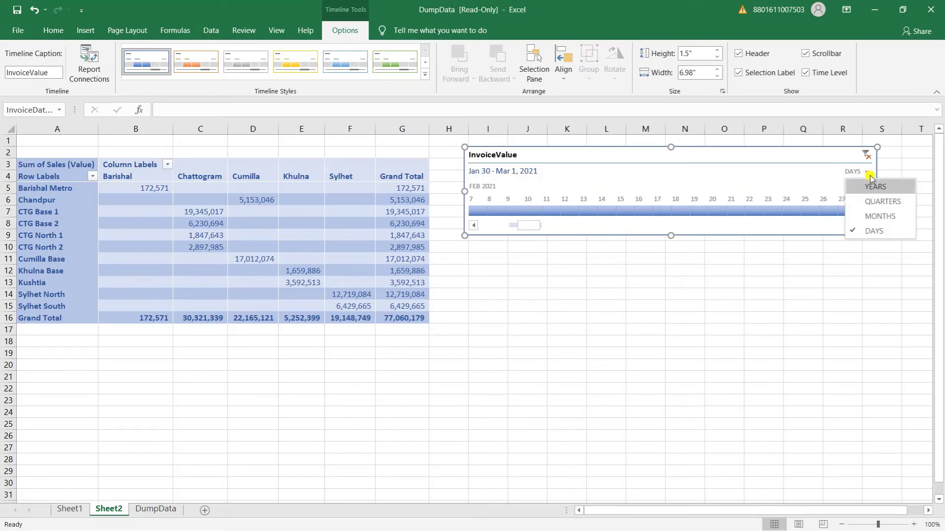
click(870, 217)
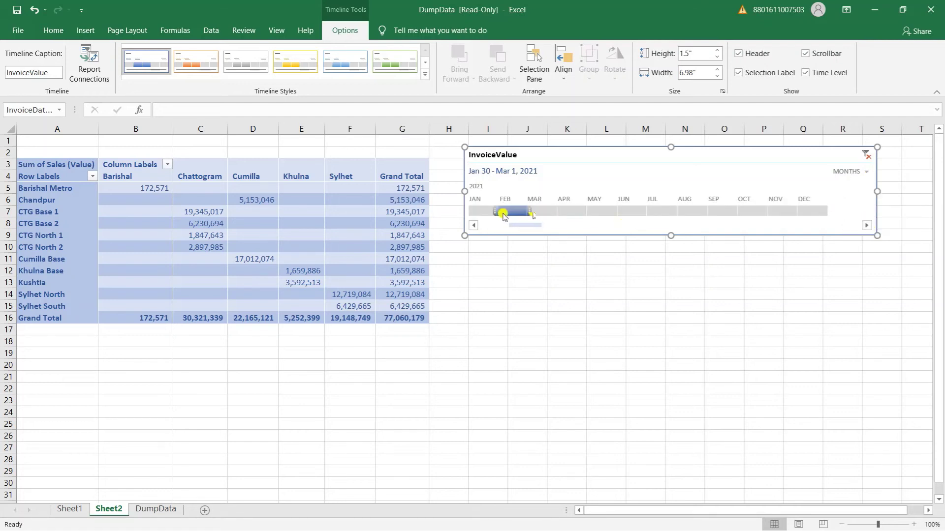
drag(494, 212, 510, 216)
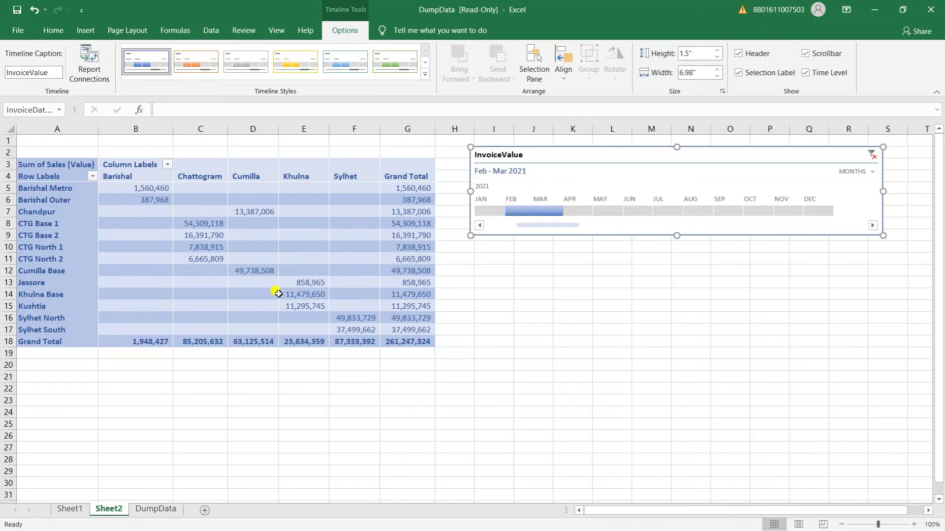
After checking the pivot table's field list, extend the timeline range to end in April 2021.
click(215, 368)
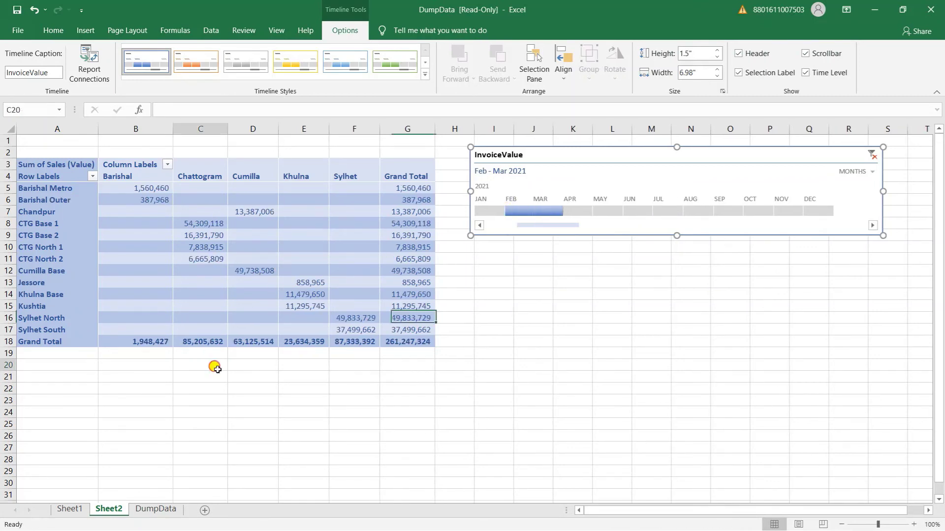
click(239, 155)
click(202, 147)
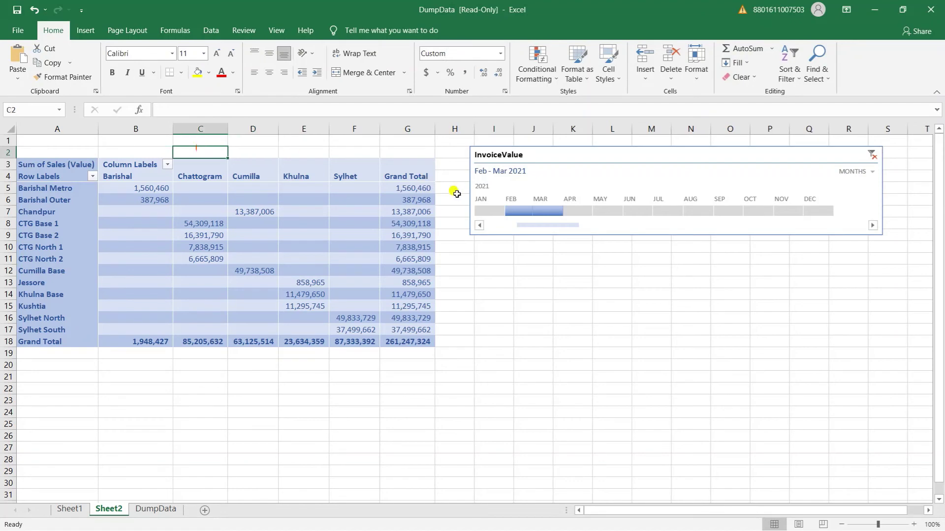
click(421, 141)
click(291, 177)
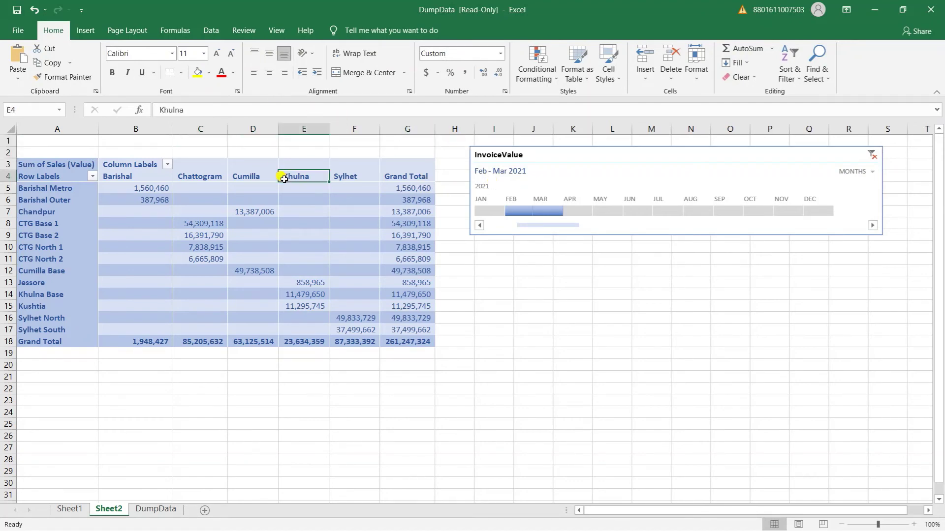
click(339, 31)
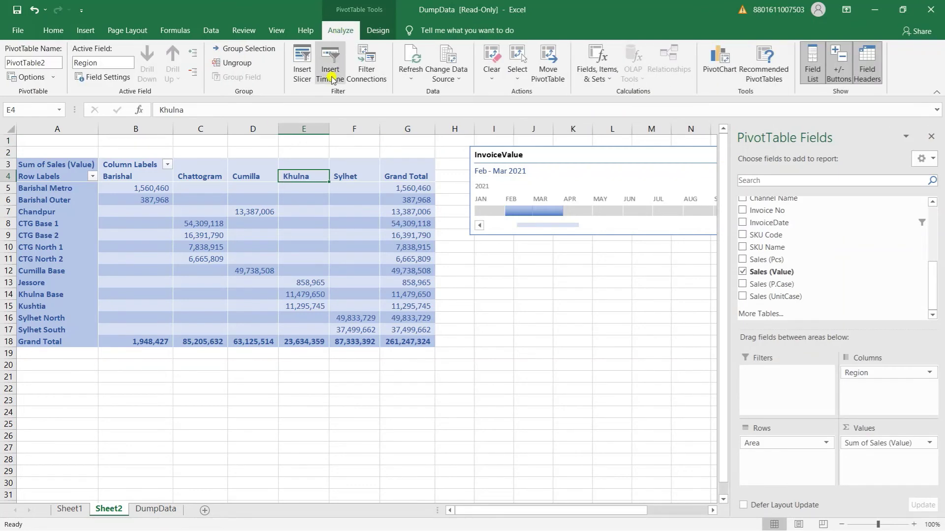
click(588, 291)
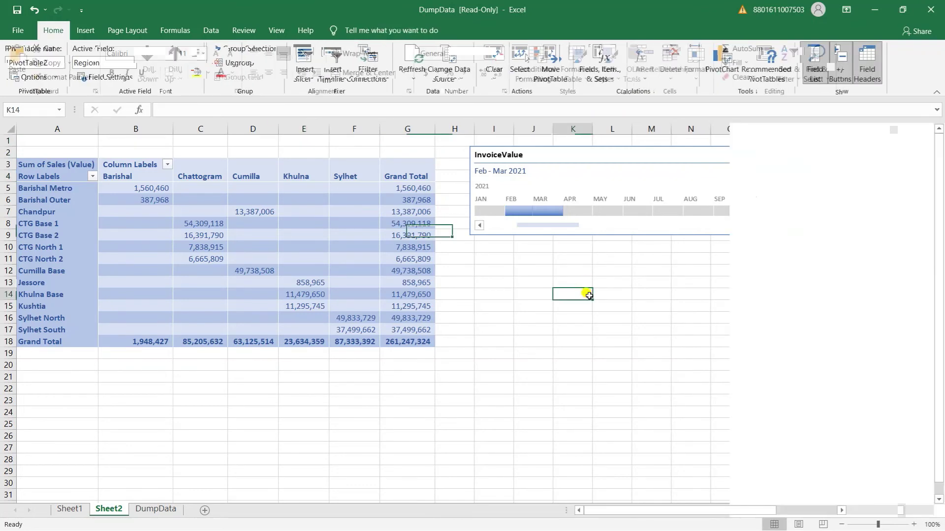
drag(560, 210, 642, 211)
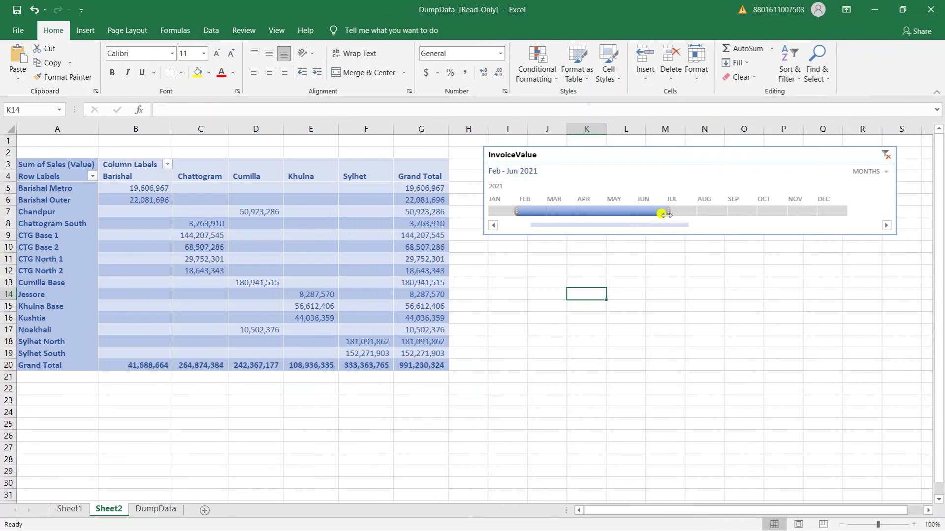
drag(666, 214, 613, 216)
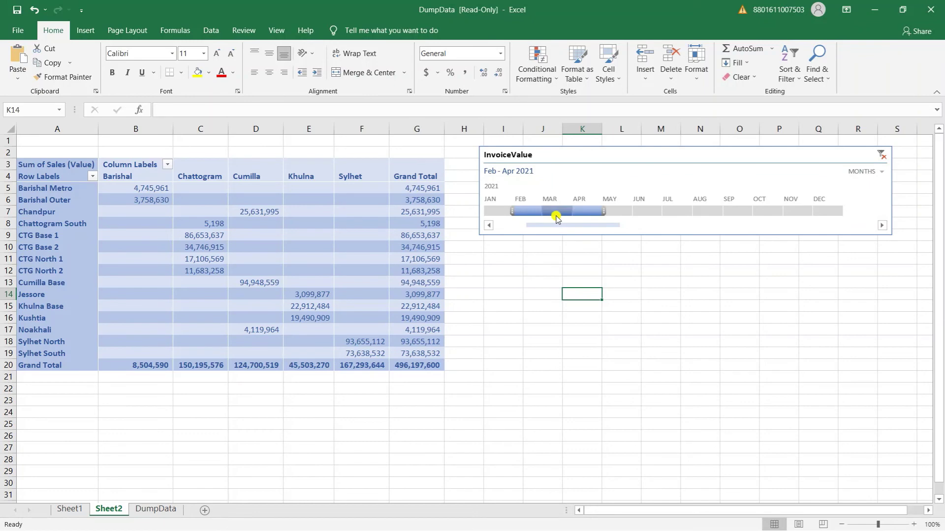
Confirm in Report Connections that the InvoiceValue timeline stays linked only to PivotTable2.
click(603, 177)
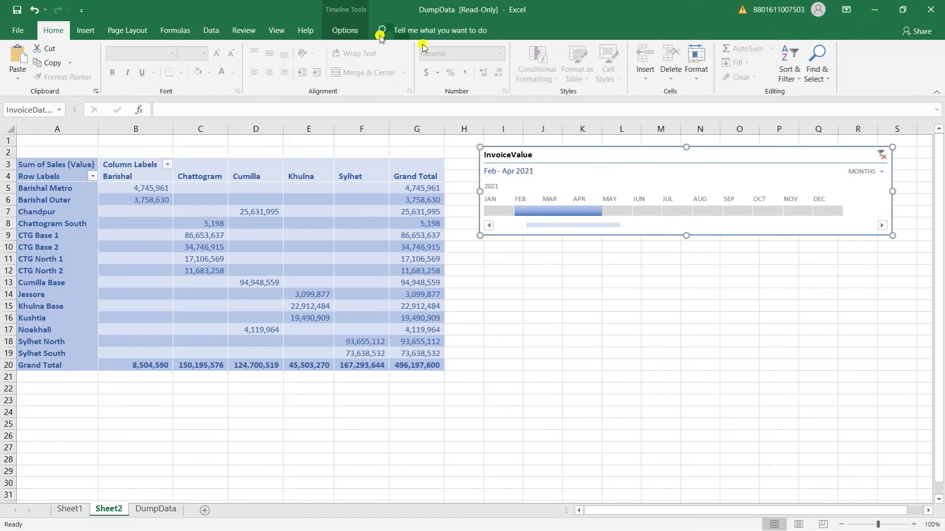
click(345, 30)
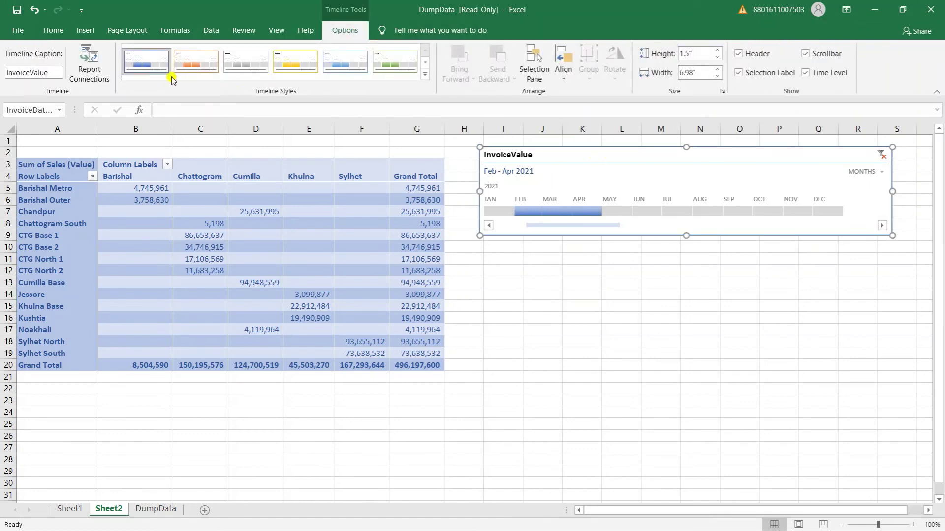
click(98, 76)
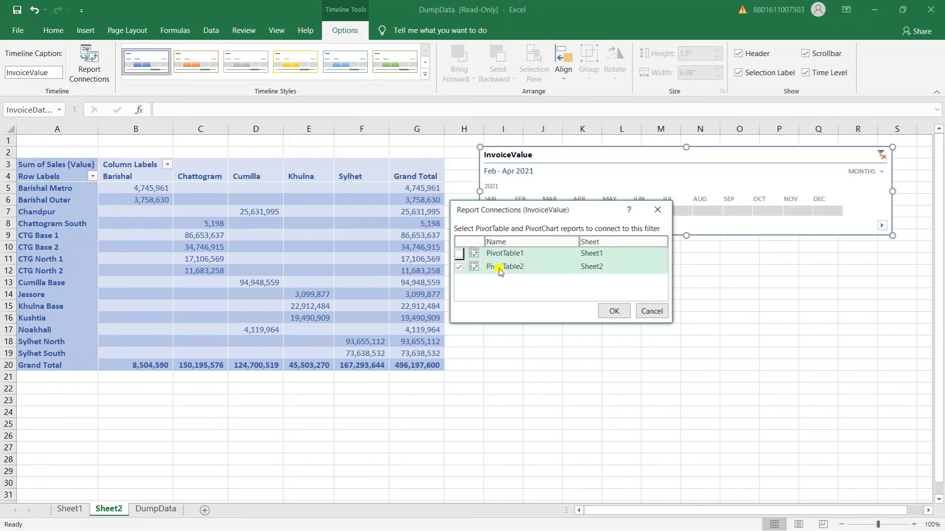
click(615, 311)
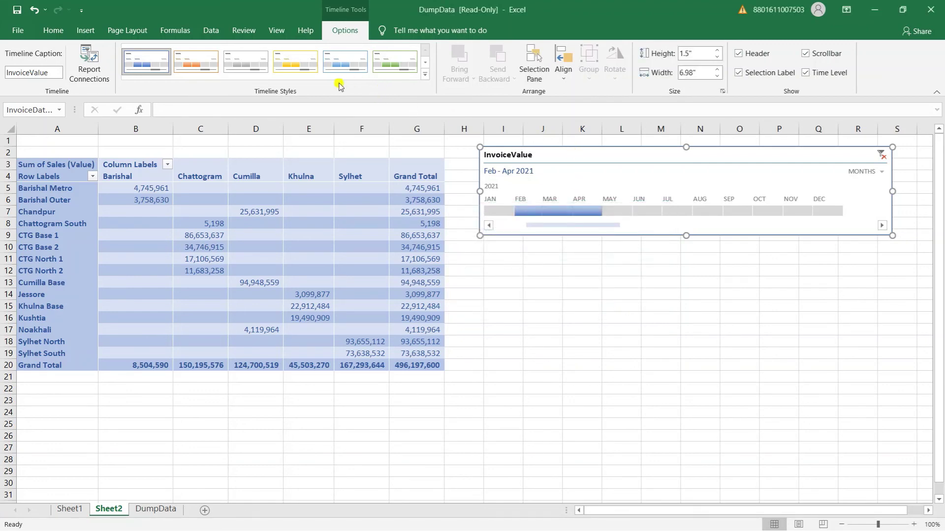
Apply the green timeline style to InvoiceValue after briefly trying the dark orange one.
click(425, 74)
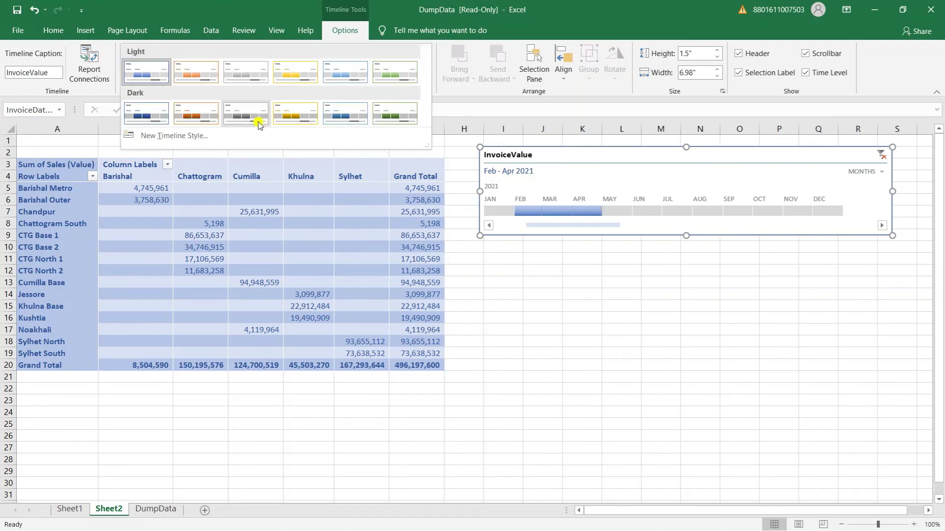
click(206, 115)
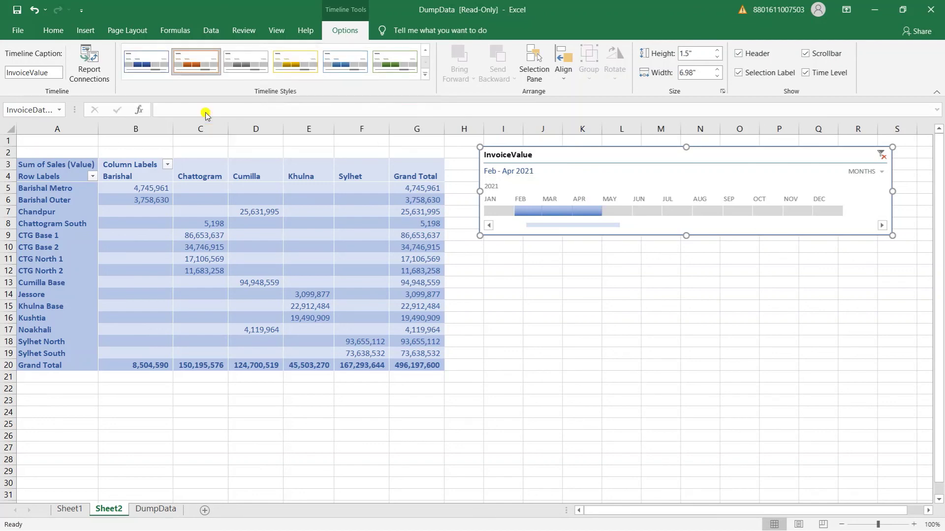
click(398, 60)
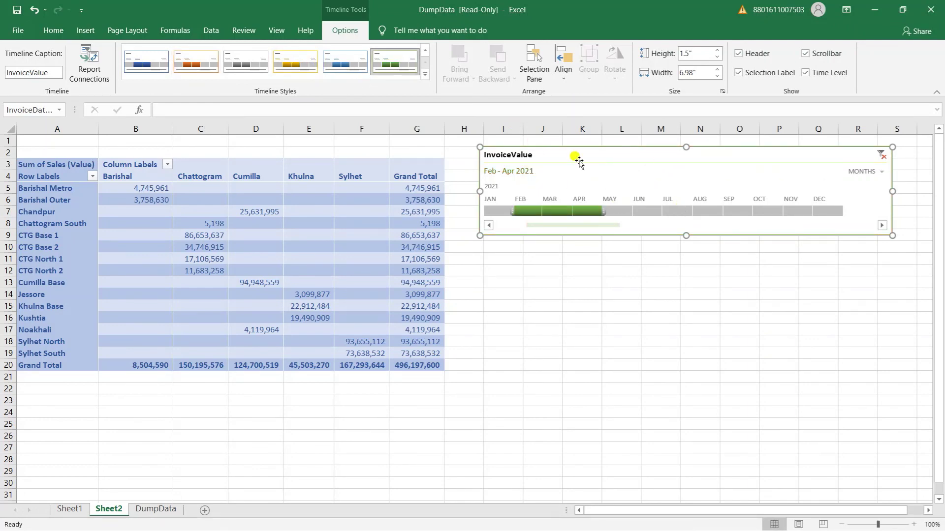
right_click(655, 157)
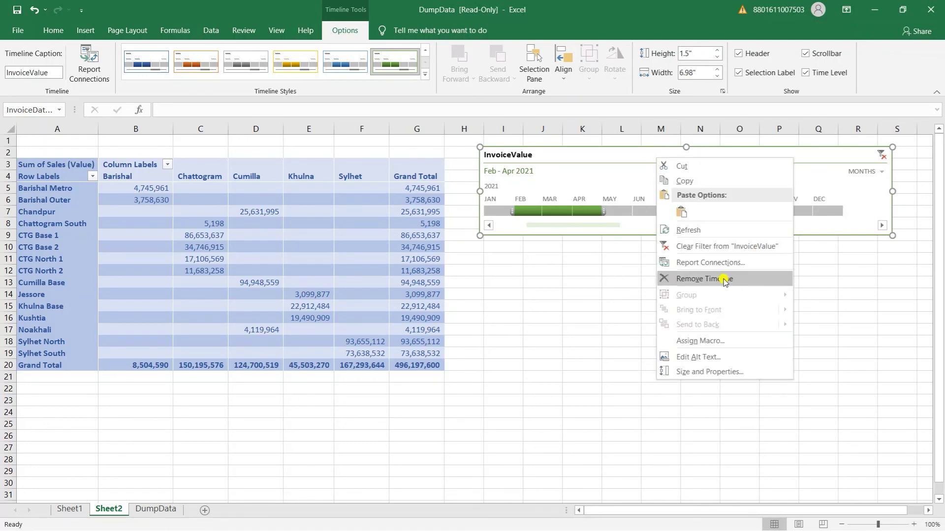
click(611, 155)
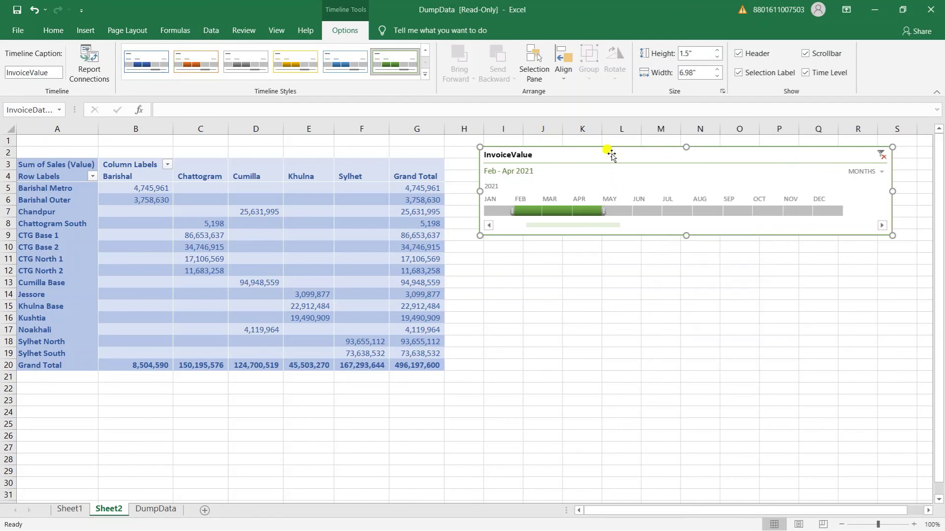
click(316, 153)
click(251, 150)
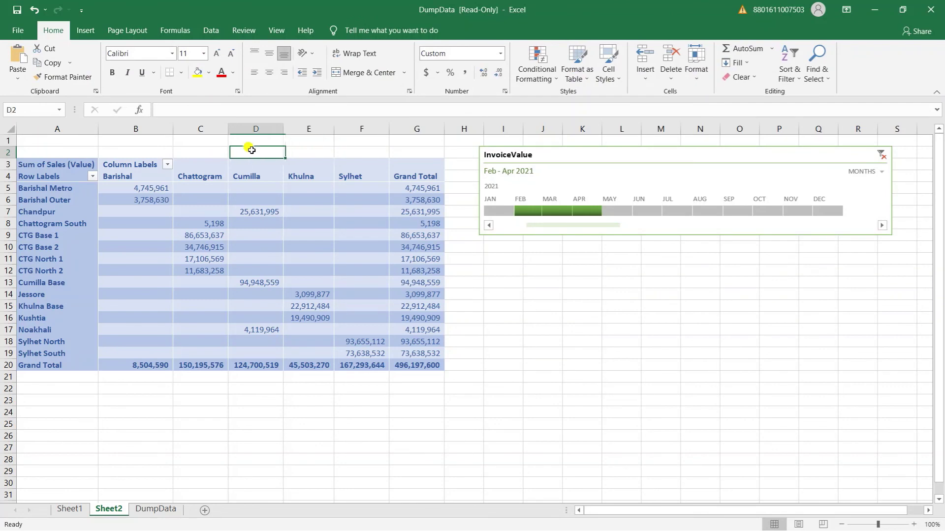